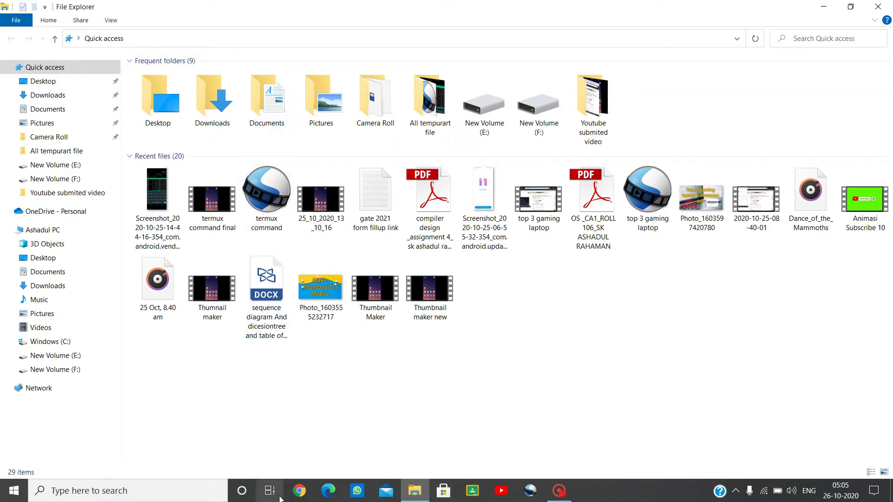
Step: Open YouTube in Chrome and go to the channel dashboard in YouTube Studio
{"action": "left_click", "coordinate": [299, 495]}
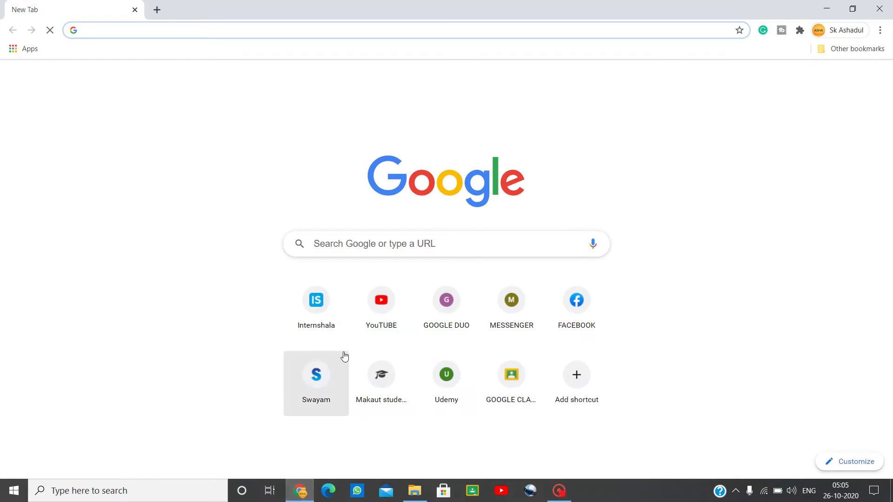
{"action": "left_click", "coordinate": [374, 310]}
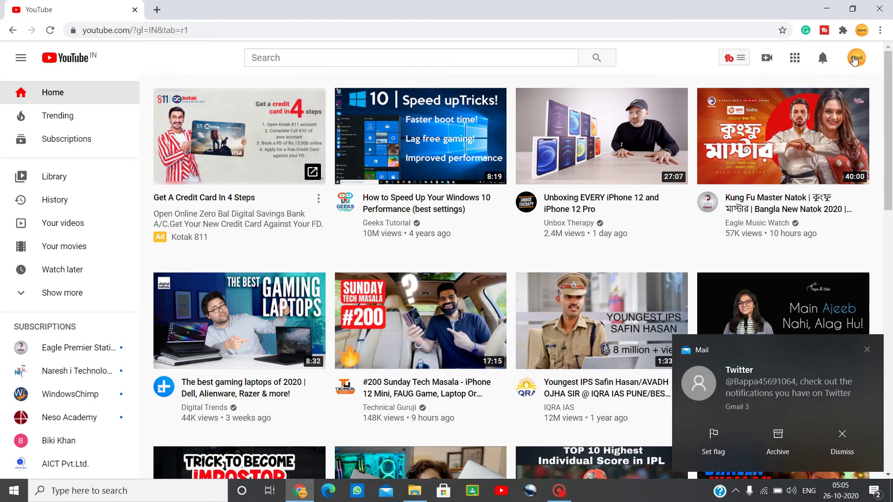
{"action": "left_click", "coordinate": [855, 60]}
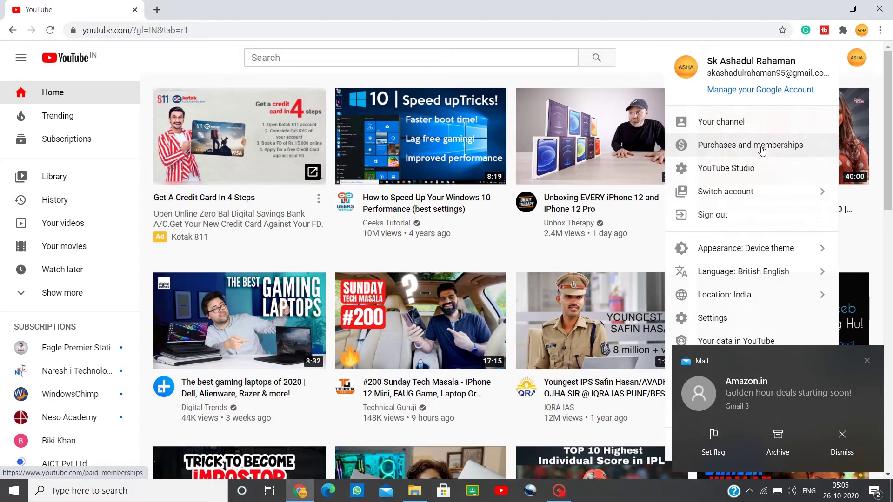
{"action": "key", "text": "Escape"}
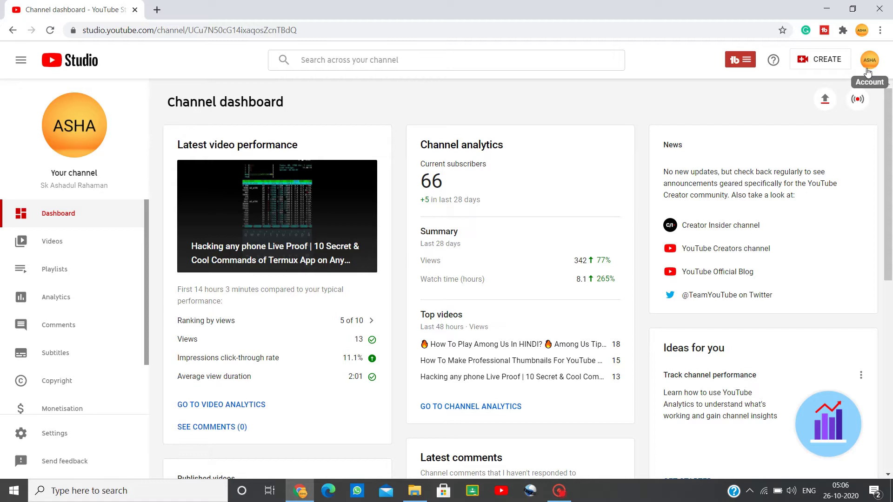
Step: Start a new video upload and open the file selection for it
{"action": "left_click", "coordinate": [803, 61]}
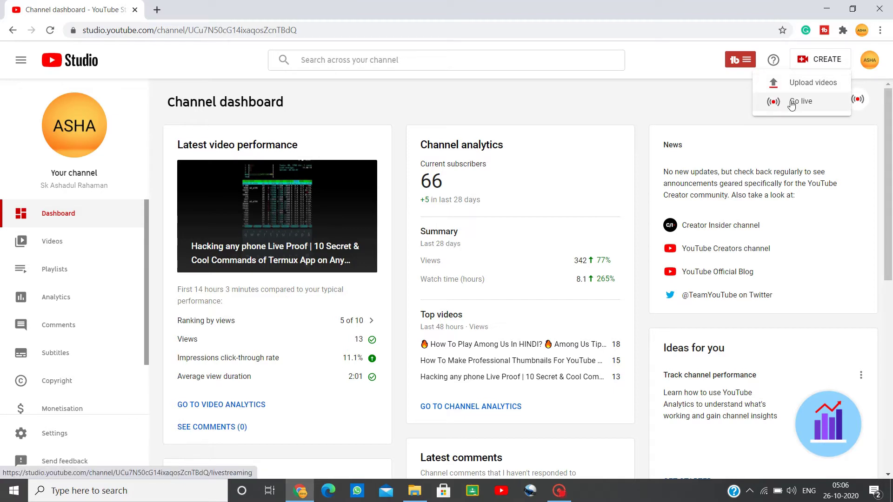
{"action": "left_click", "coordinate": [775, 83]}
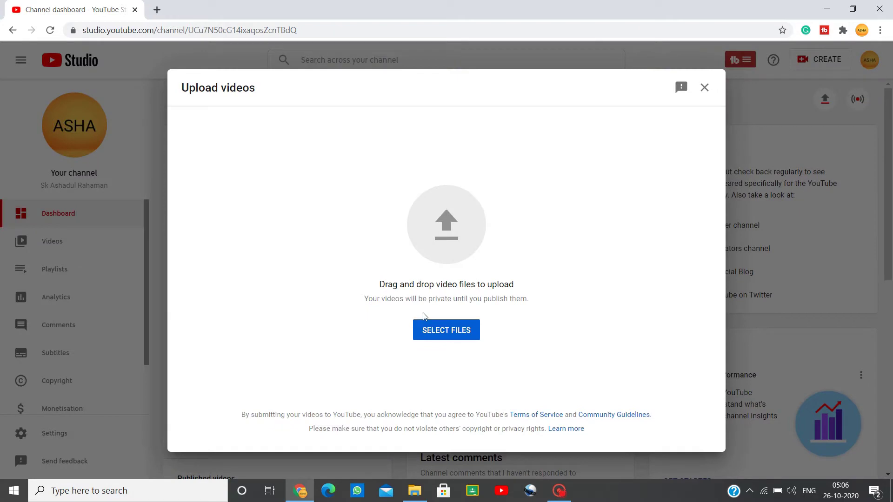
{"action": "left_click", "coordinate": [437, 332]}
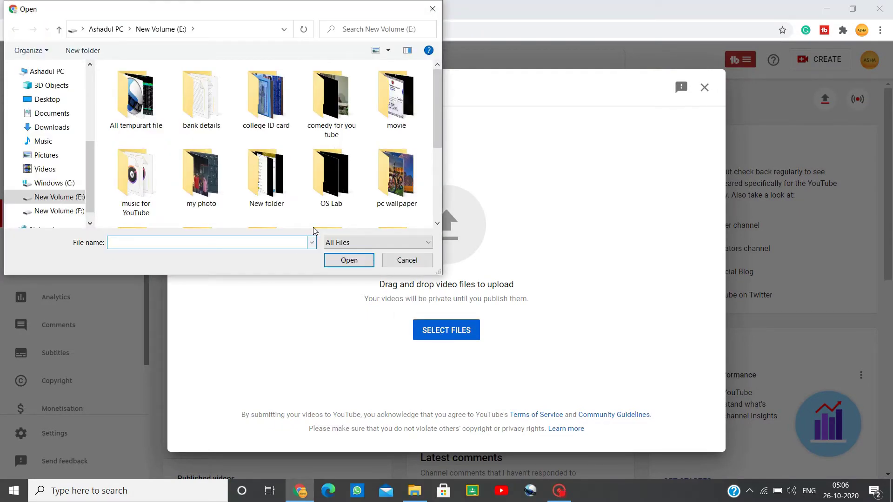
Step: Choose the Thumbnail Maker video from the Quick access recent files and upload it
{"action": "scroll", "coordinate": [326, 211], "scroll_direction": "down", "scroll_amount": 5}
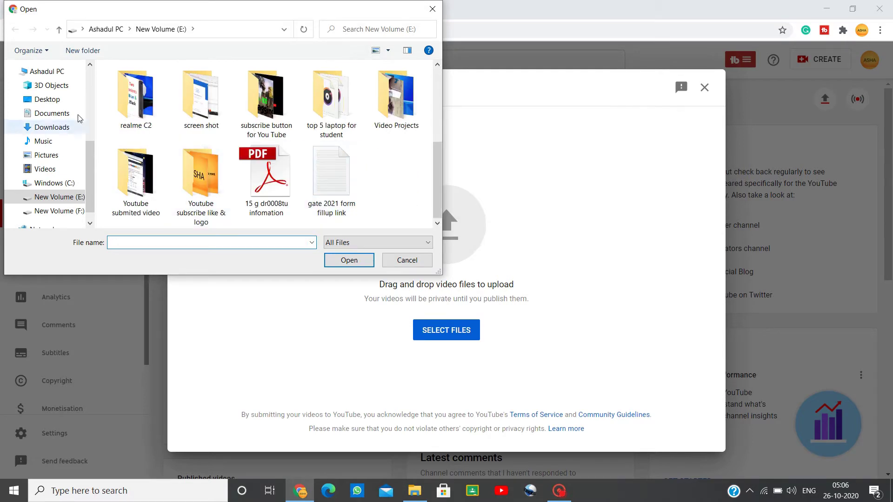
{"action": "scroll", "coordinate": [64, 117], "scroll_direction": "up", "scroll_amount": 4}
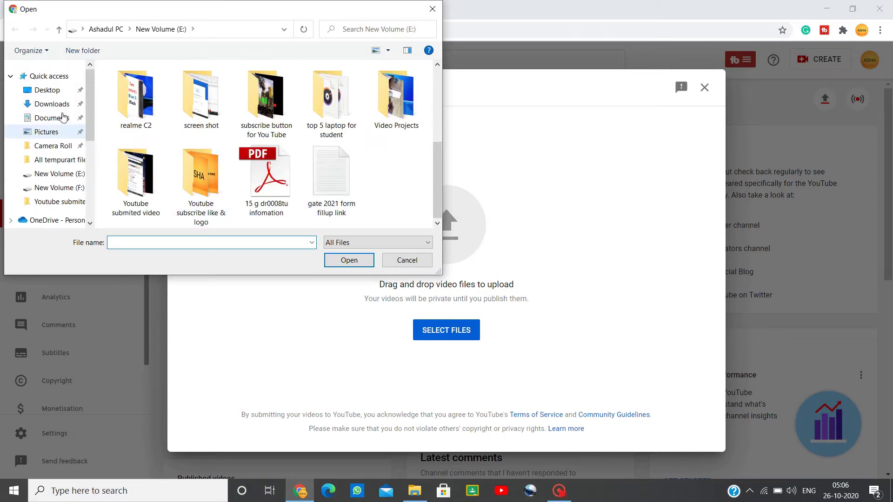
{"action": "left_click", "coordinate": [56, 77]}
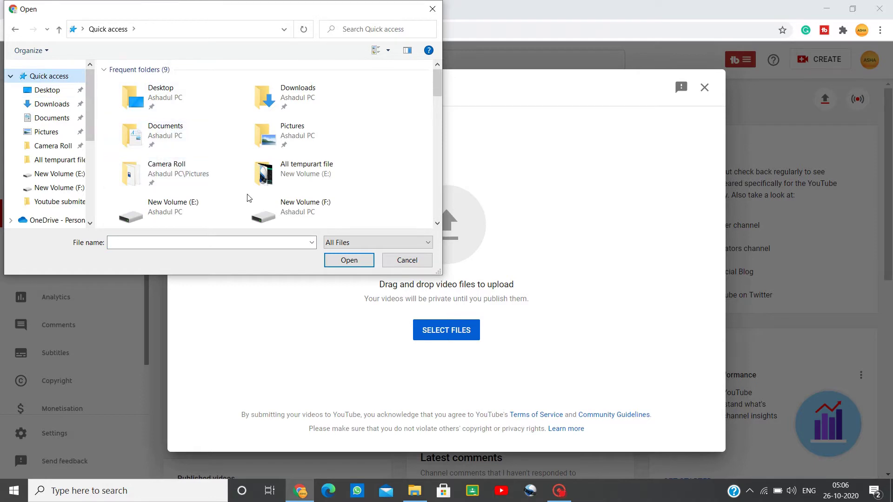
{"action": "scroll", "coordinate": [247, 198], "scroll_direction": "down", "scroll_amount": 10}
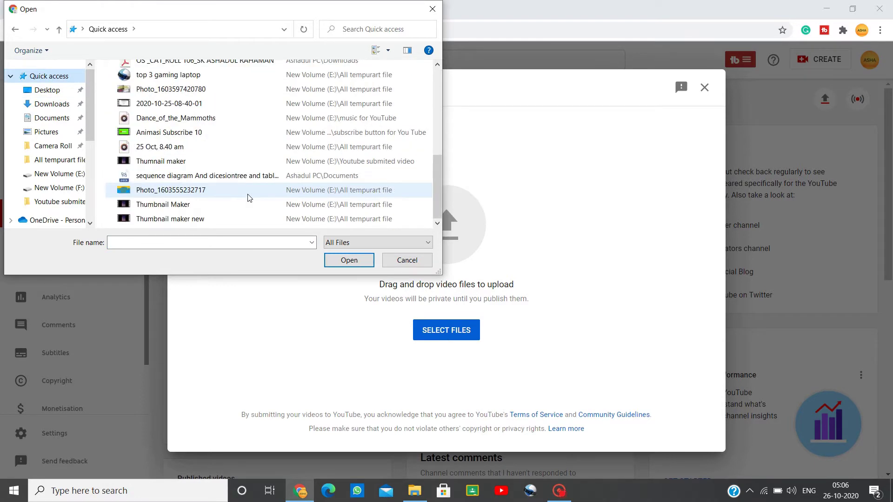
{"action": "left_click", "coordinate": [203, 208]}
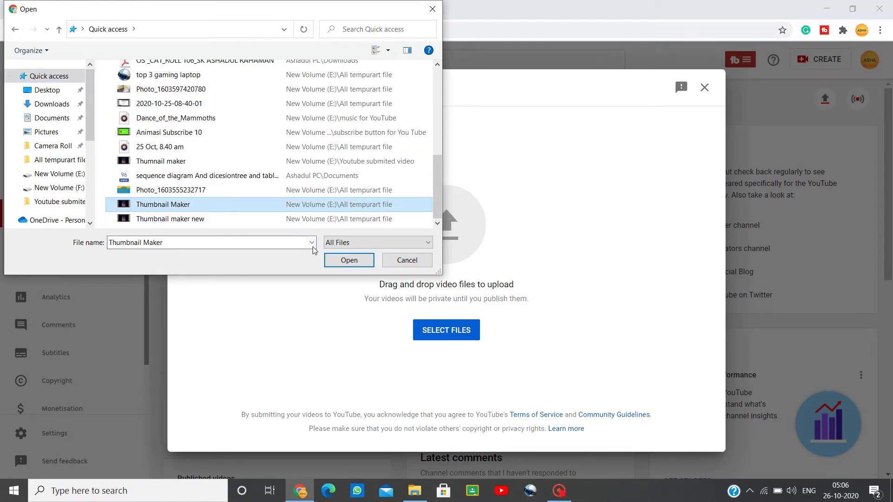
{"action": "left_click", "coordinate": [333, 259]}
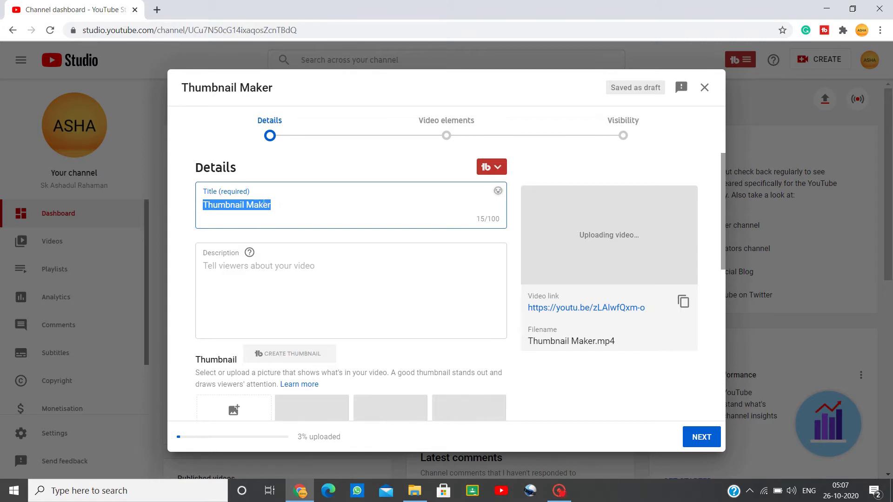
Step: Copy the video title "Thumbnail Maker" and paste it into the description
{"action": "scroll", "coordinate": [351, 286], "scroll_direction": "down", "scroll_amount": 4}
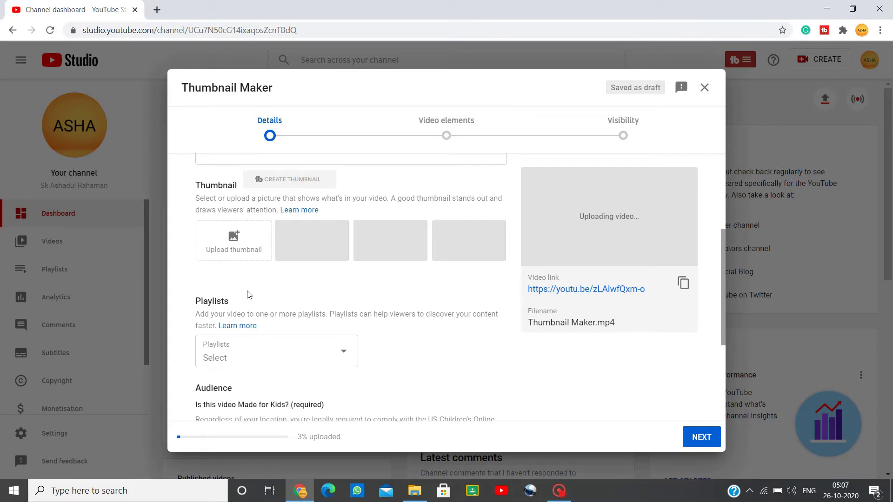
{"action": "scroll", "coordinate": [255, 277], "scroll_direction": "down", "scroll_amount": 4}
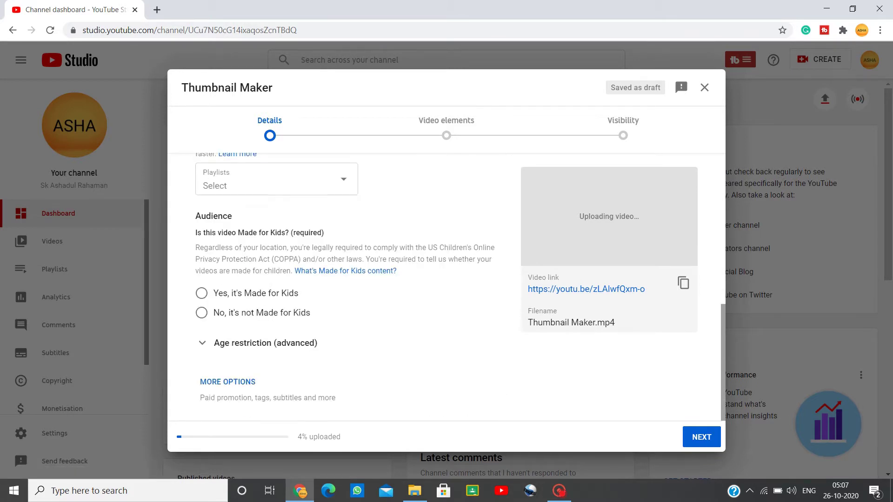
{"action": "scroll", "coordinate": [219, 325], "scroll_direction": "up", "scroll_amount": 5}
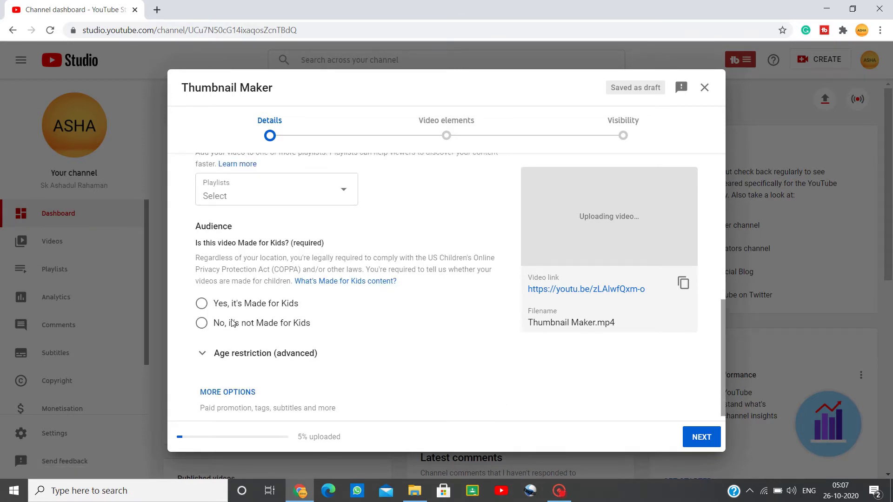
{"action": "left_click", "coordinate": [271, 205]}
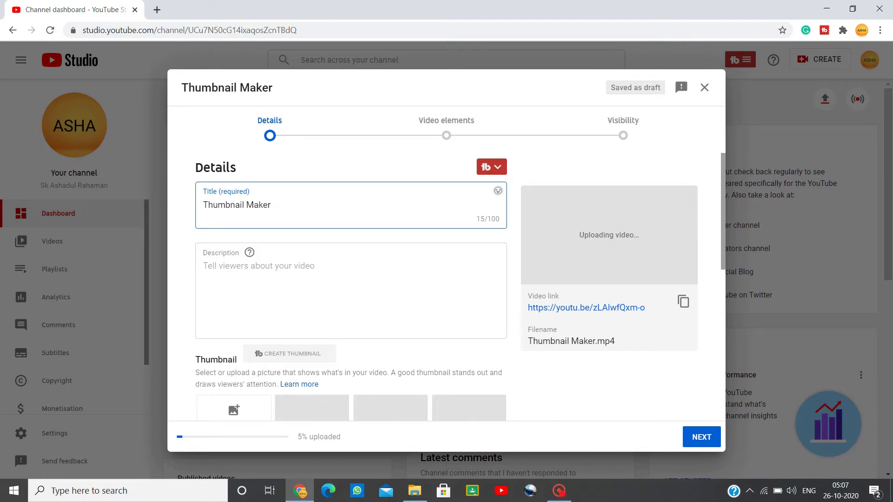
{"action": "triple_click", "coordinate": [209, 206]}
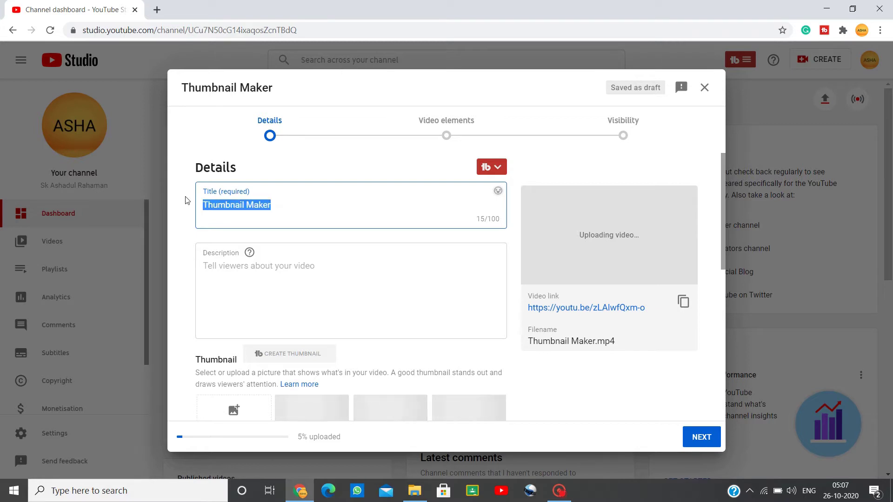
{"action": "right_click", "coordinate": [221, 205]}
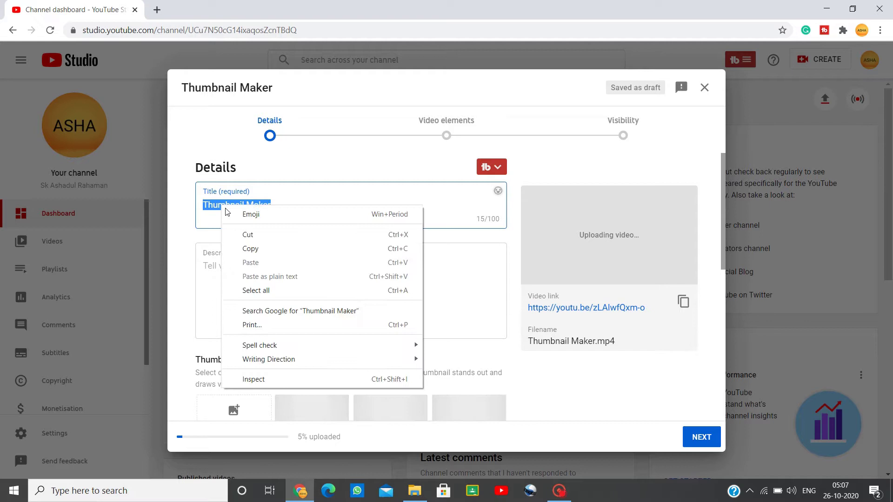
{"action": "left_click", "coordinate": [251, 248]}
{"action": "left_click", "coordinate": [251, 260]}
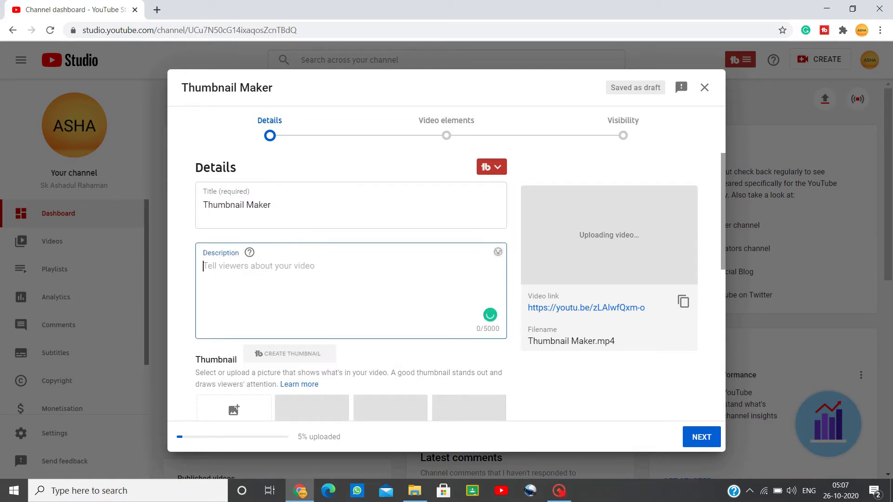
{"action": "right_click", "coordinate": [225, 268]}
{"action": "left_click", "coordinate": [255, 360]}
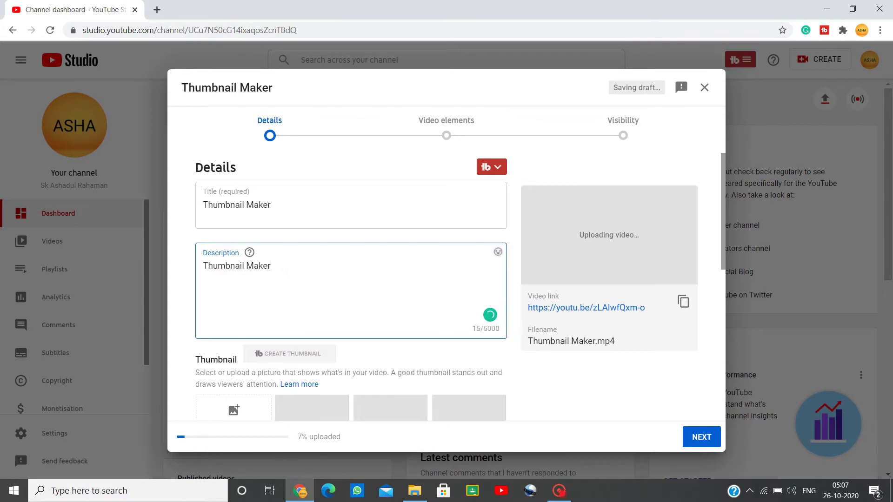
{"action": "scroll", "coordinate": [242, 304], "scroll_direction": "down", "scroll_amount": 3}
{"action": "scroll", "coordinate": [243, 304], "scroll_direction": "up", "scroll_amount": 2}
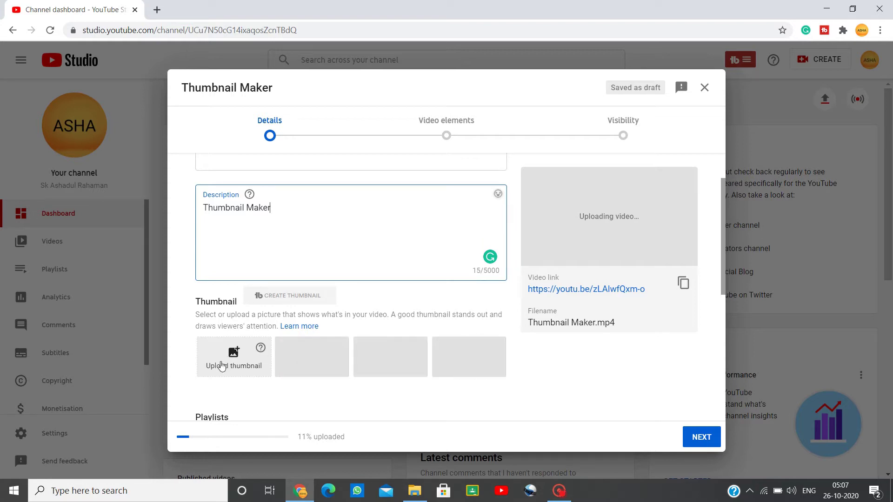
{"action": "left_click", "coordinate": [233, 357]}
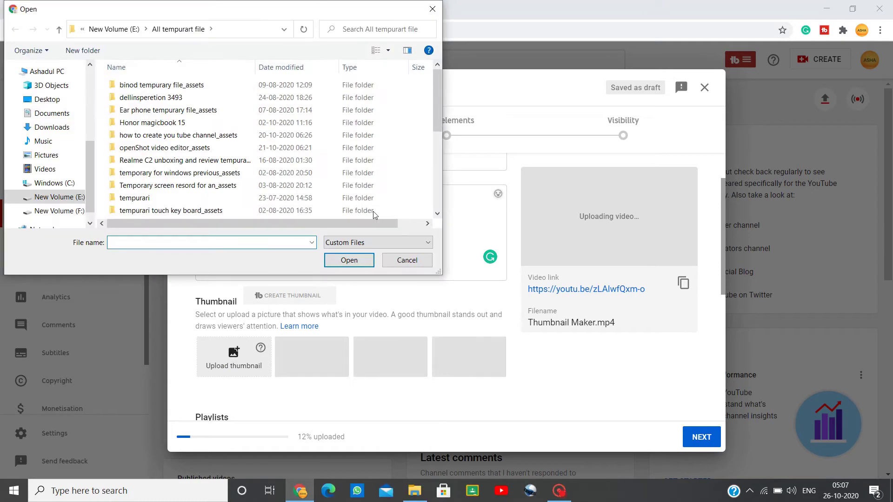
{"action": "left_click", "coordinate": [433, 8]}
Step: Set the audience to "No, it's not Made for Kids" and expand the additional video options
{"action": "scroll", "coordinate": [289, 303], "scroll_direction": "down", "scroll_amount": 6}
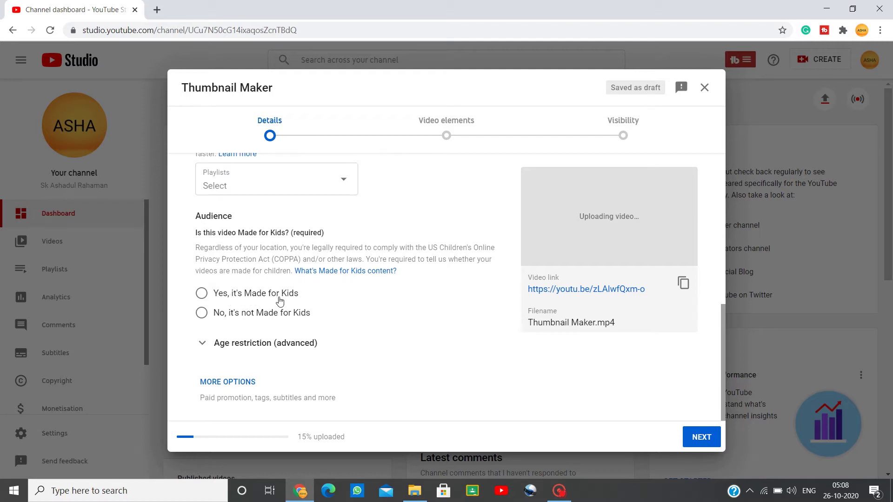
{"action": "left_click", "coordinate": [202, 314]}
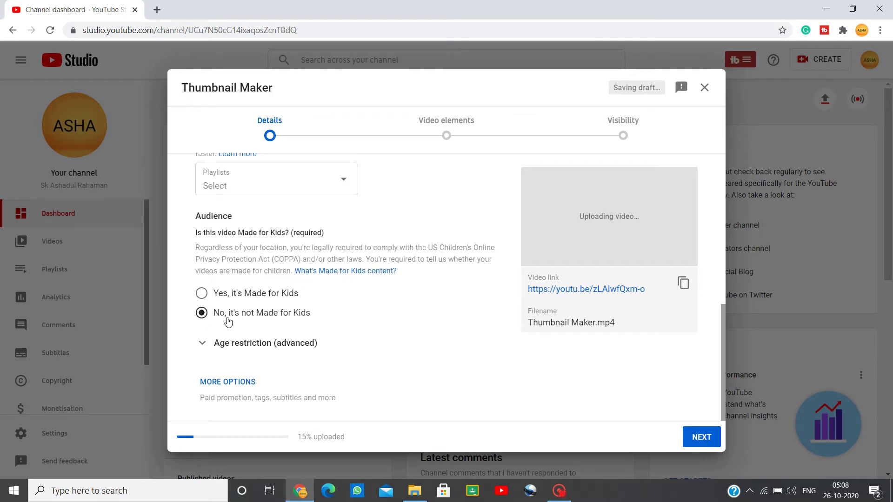
{"action": "left_click", "coordinate": [242, 382]}
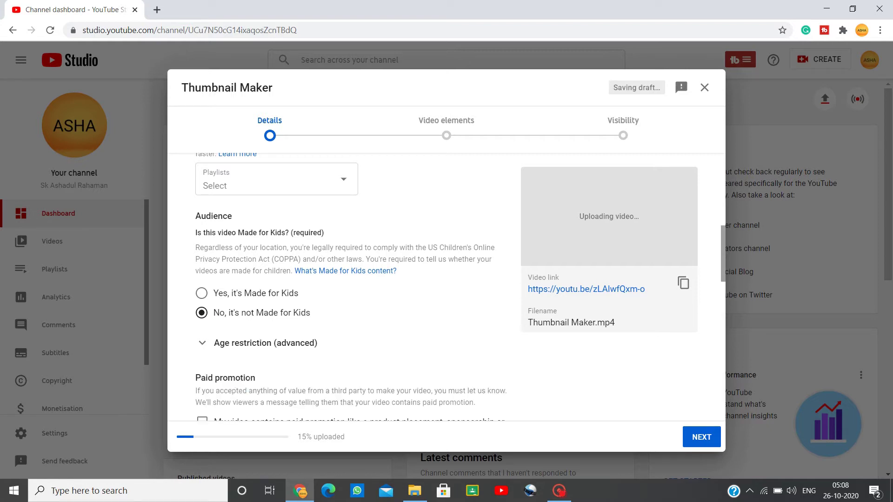
Step: Add the tag "thumbnail maker" to the video
{"action": "scroll", "coordinate": [316, 375], "scroll_direction": "down", "scroll_amount": 5}
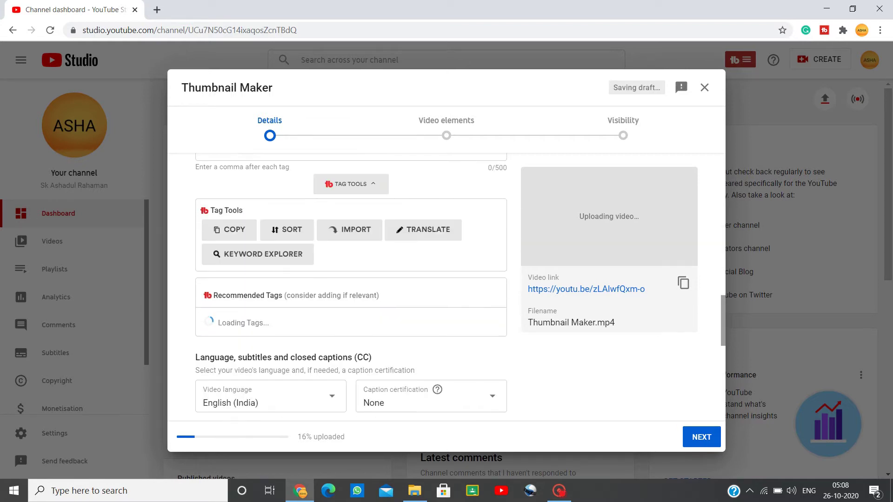
{"action": "scroll", "coordinate": [287, 356], "scroll_direction": "up", "scroll_amount": 3}
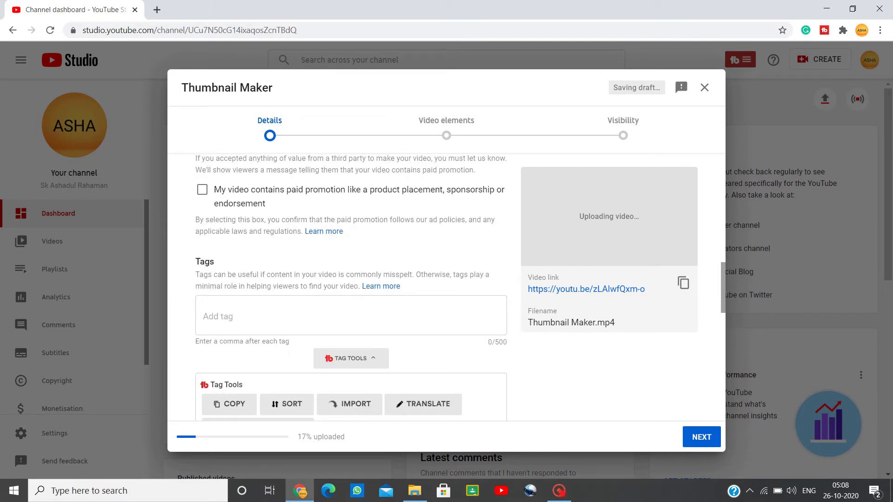
{"action": "left_click", "coordinate": [279, 316]}
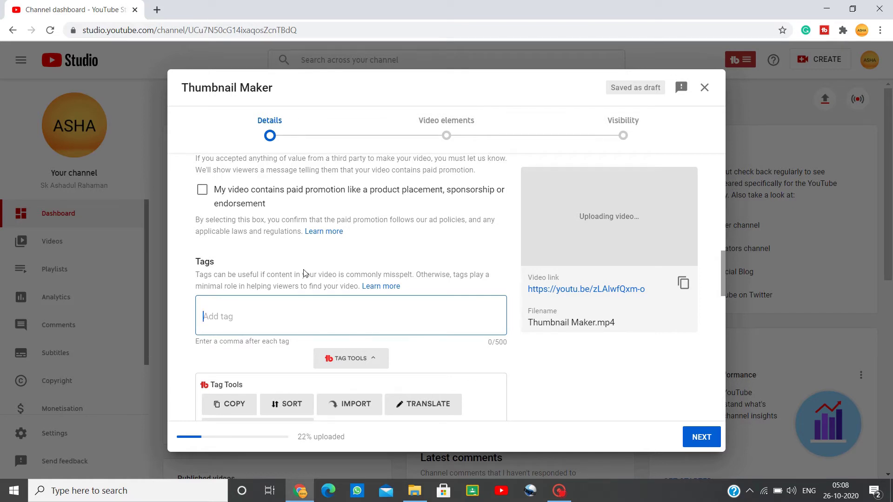
{"action": "type", "text": "thumbnail maker"}
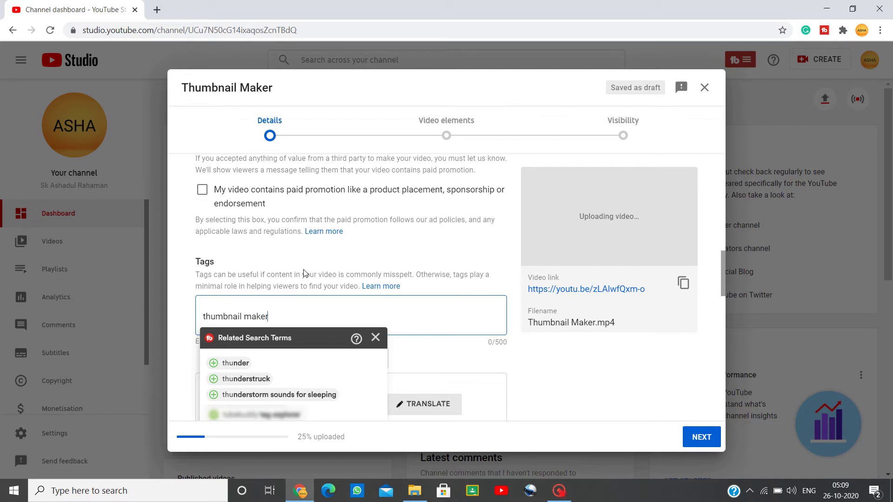
{"action": "key", "text": "Return"}
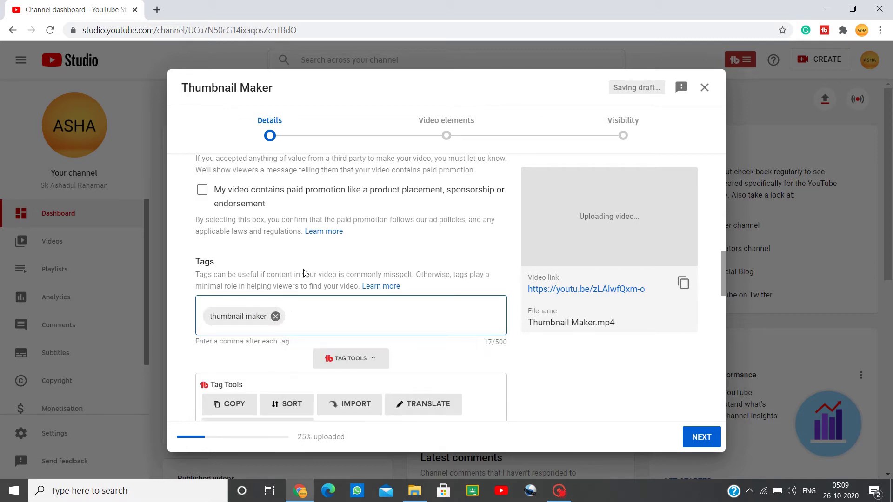
Step: Look up related terms for "thumbnail" and add the tags "thumbnail tutorial youtube", "thumbnail ideas for edits" and "thumbnails for edits videostar"
{"action": "type", "text": "thumbnail"}
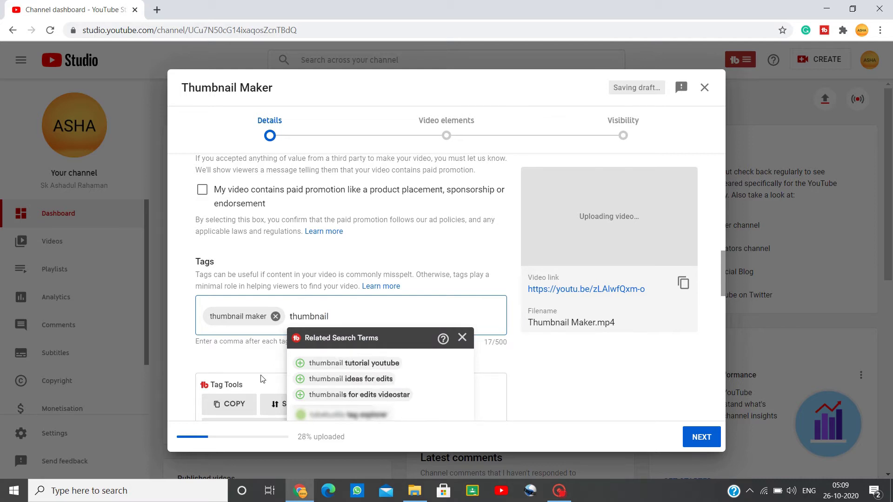
{"action": "left_click", "coordinate": [300, 363]}
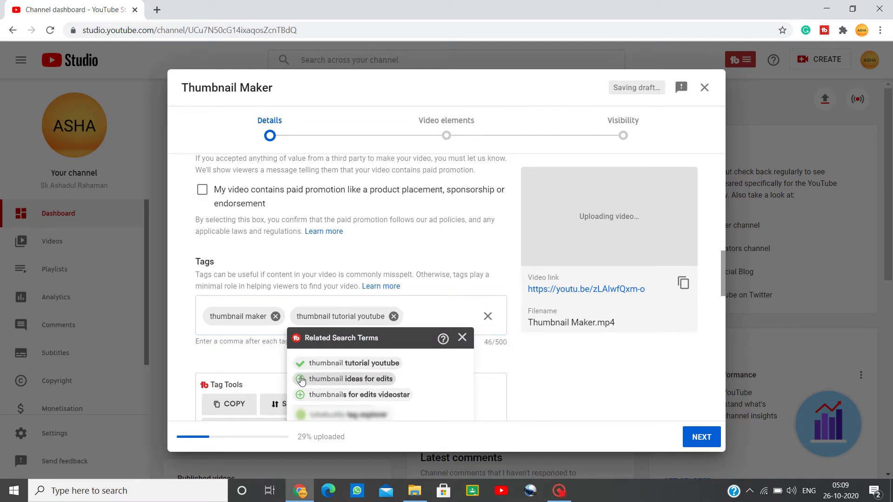
{"action": "left_click", "coordinate": [300, 379]}
{"action": "left_click", "coordinate": [300, 395]}
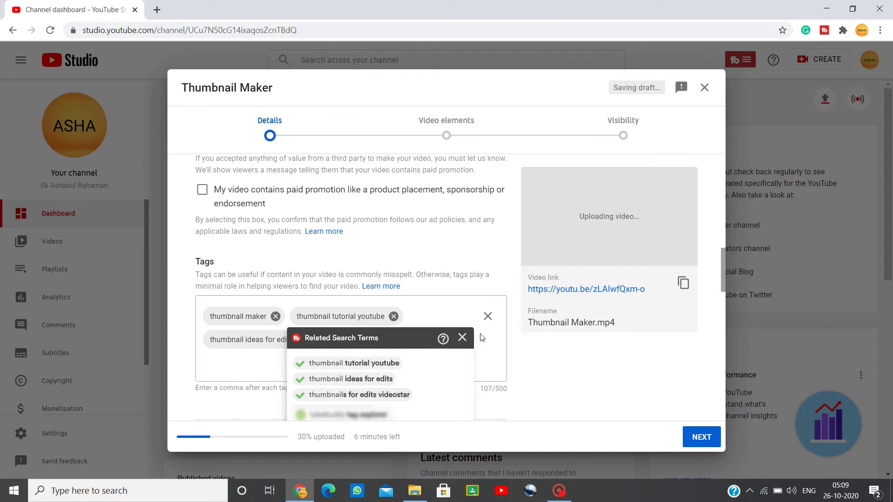
{"action": "left_click", "coordinate": [454, 314]}
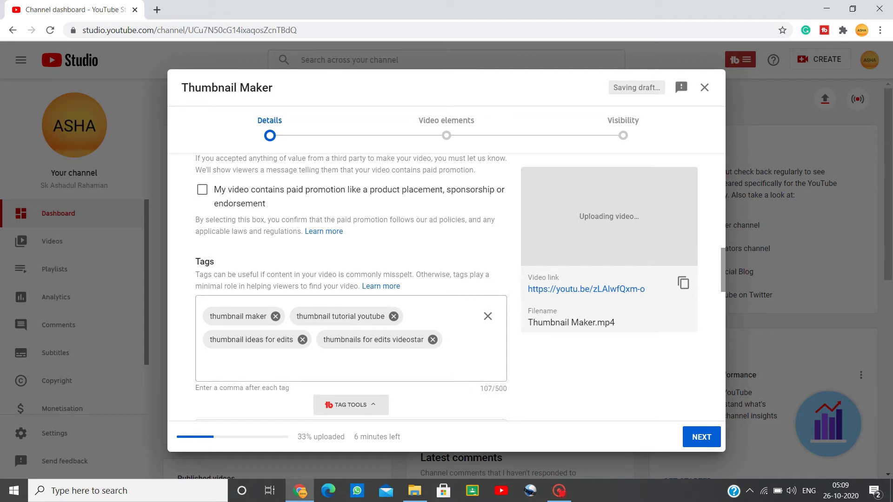
Step: Add the recommended tags "how to make attractive youtube thumbnail", "android phone se youtube thumbnail kaise banaye" and "thumbnail kaise banaye"
{"action": "scroll", "coordinate": [412, 361], "scroll_direction": "down", "scroll_amount": 1}
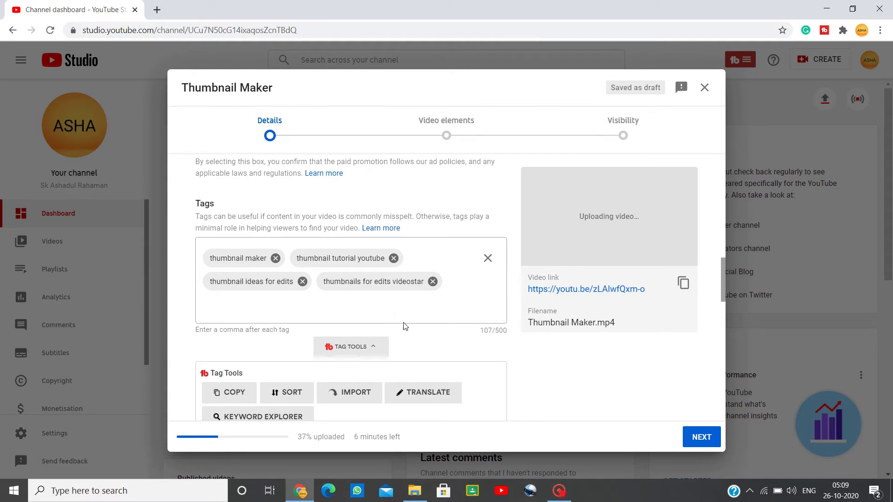
{"action": "scroll", "coordinate": [406, 329], "scroll_direction": "down", "scroll_amount": 2}
{"action": "scroll", "coordinate": [408, 331], "scroll_direction": "down", "scroll_amount": 2}
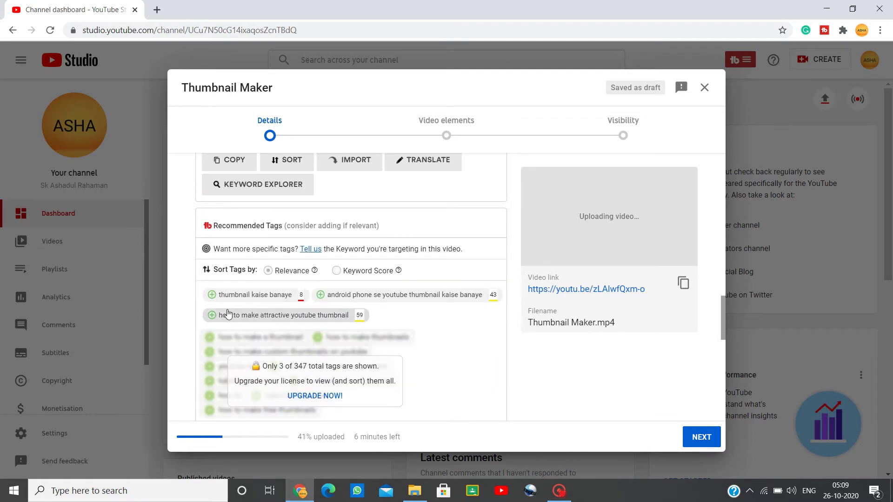
{"action": "left_click", "coordinate": [212, 316]}
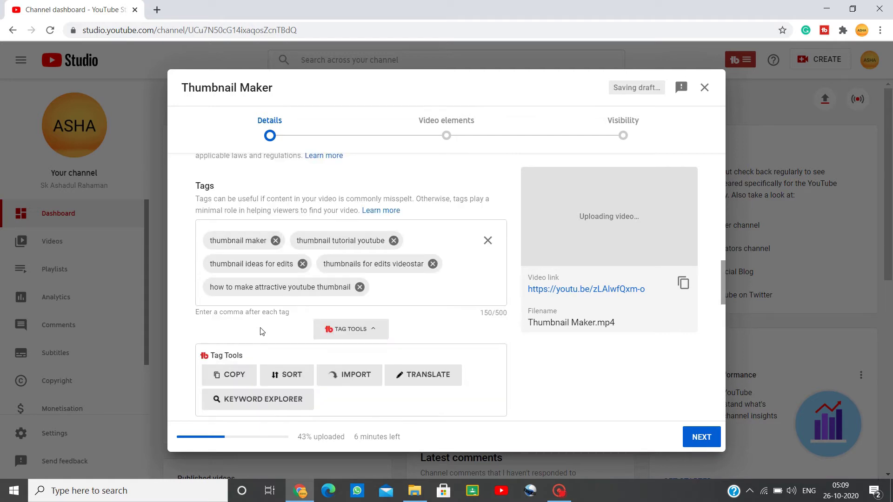
{"action": "scroll", "coordinate": [352, 362], "scroll_direction": "down", "scroll_amount": 5}
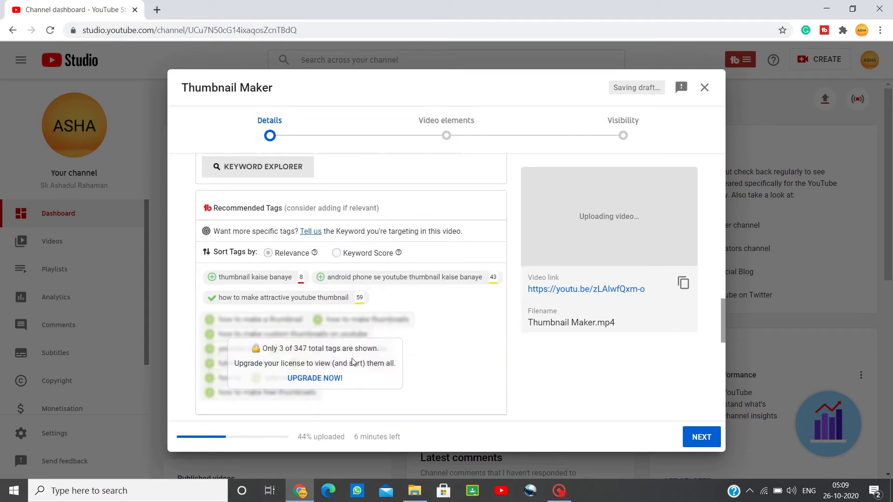
{"action": "left_click", "coordinate": [322, 278]}
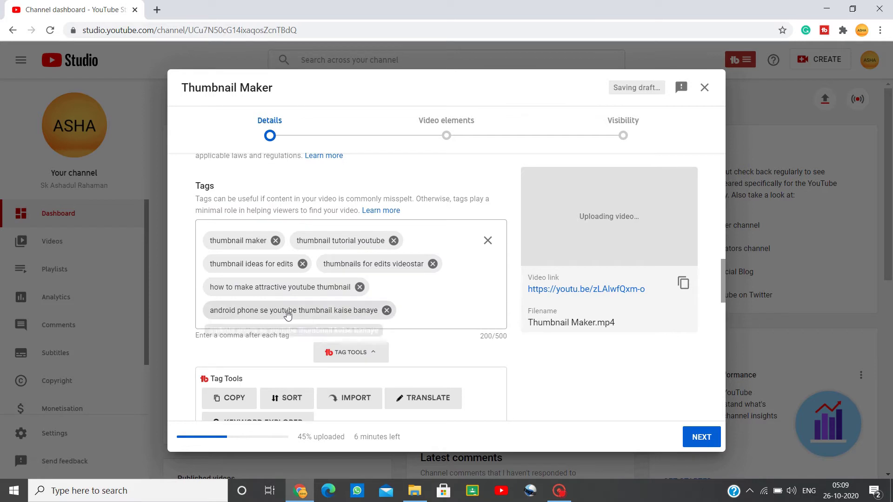
{"action": "scroll", "coordinate": [289, 313], "scroll_direction": "down", "scroll_amount": 5}
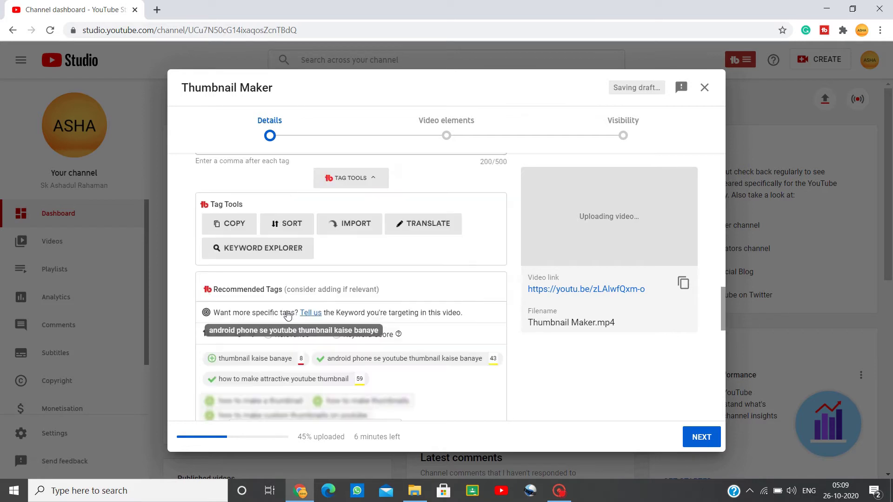
{"action": "left_click", "coordinate": [212, 361]}
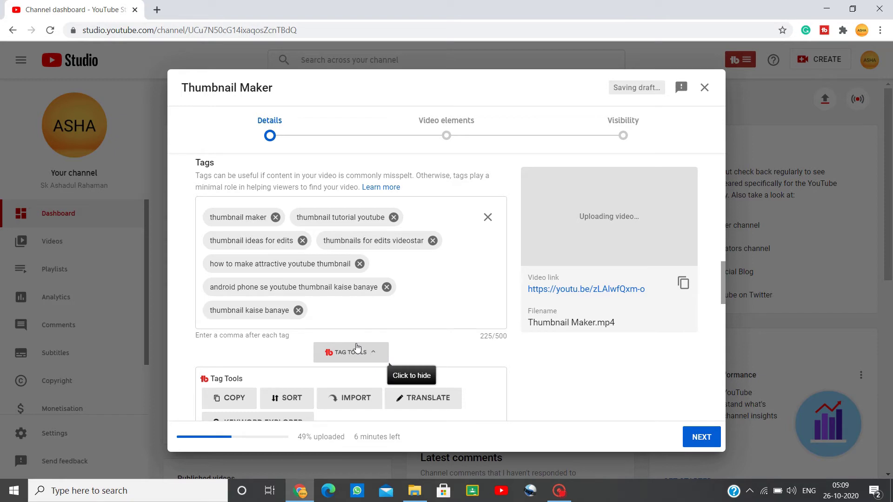
Step: Set the video language to Hindi in the language, subtitles and closed captions settings
{"action": "scroll", "coordinate": [356, 346], "scroll_direction": "down", "scroll_amount": 5}
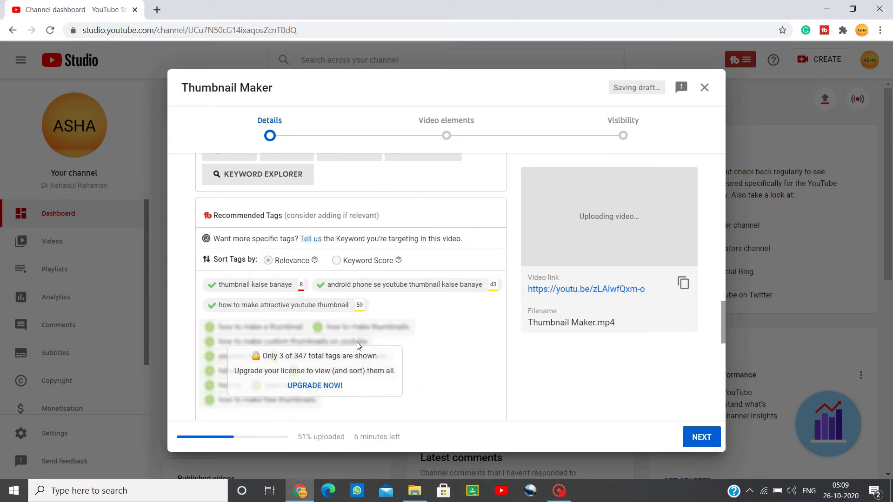
{"action": "scroll", "coordinate": [357, 345], "scroll_direction": "down", "scroll_amount": 8}
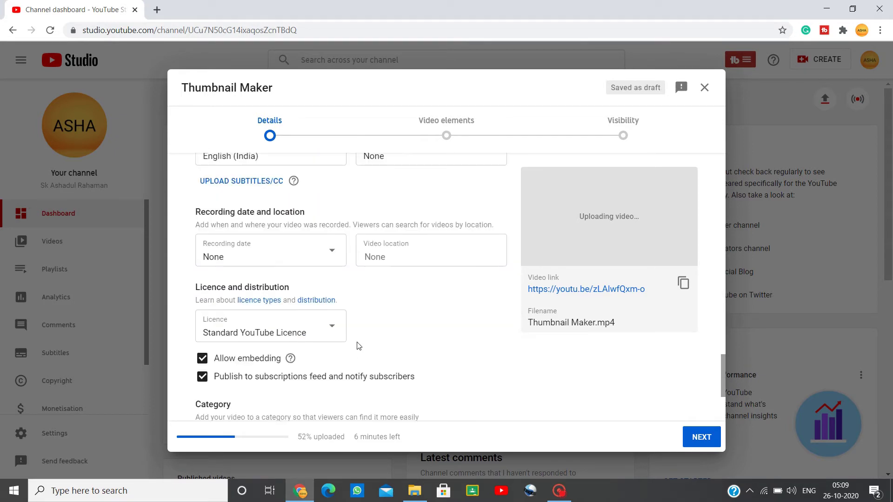
{"action": "scroll", "coordinate": [358, 346], "scroll_direction": "down", "scroll_amount": 3}
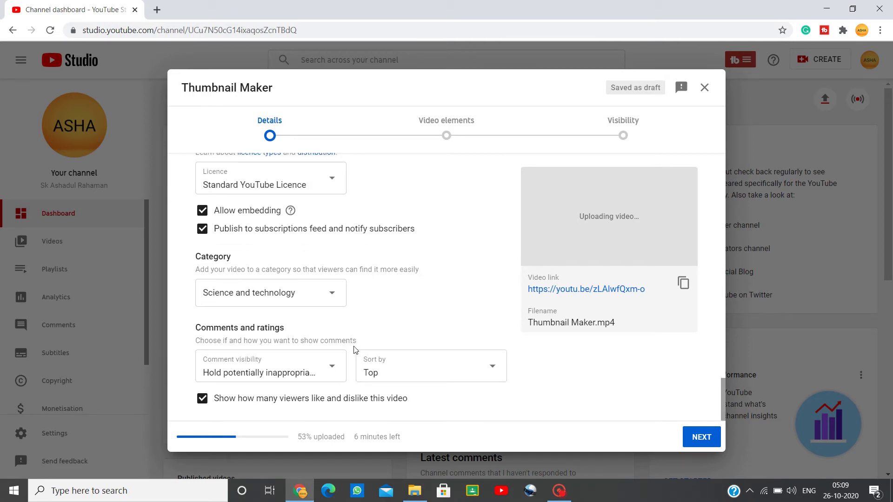
{"action": "scroll", "coordinate": [355, 350], "scroll_direction": "up", "scroll_amount": 4}
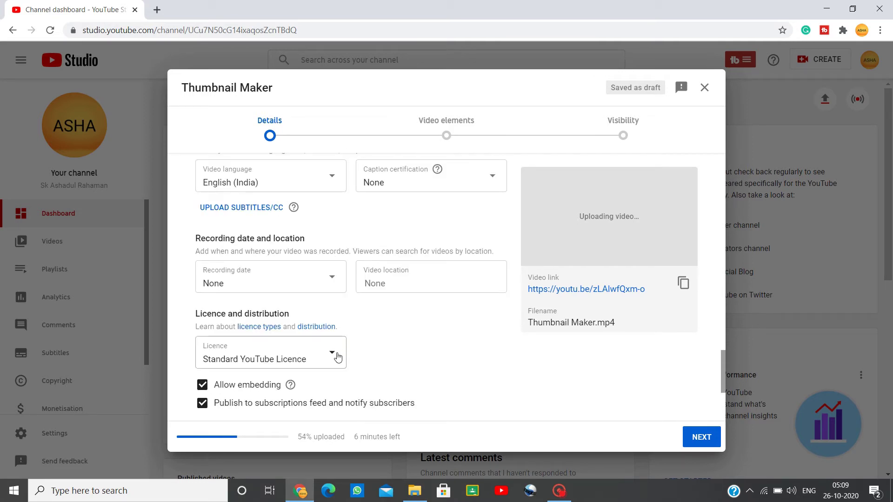
{"action": "scroll", "coordinate": [344, 343], "scroll_direction": "up", "scroll_amount": 3}
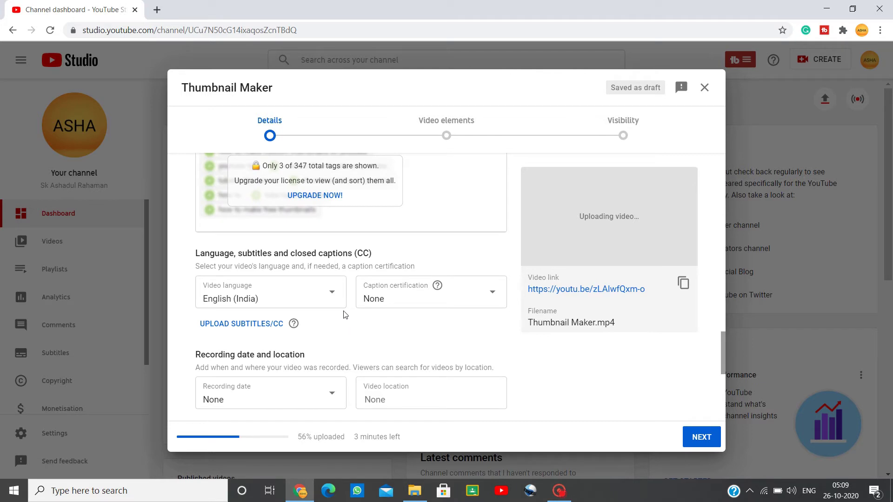
{"action": "left_click", "coordinate": [335, 299]}
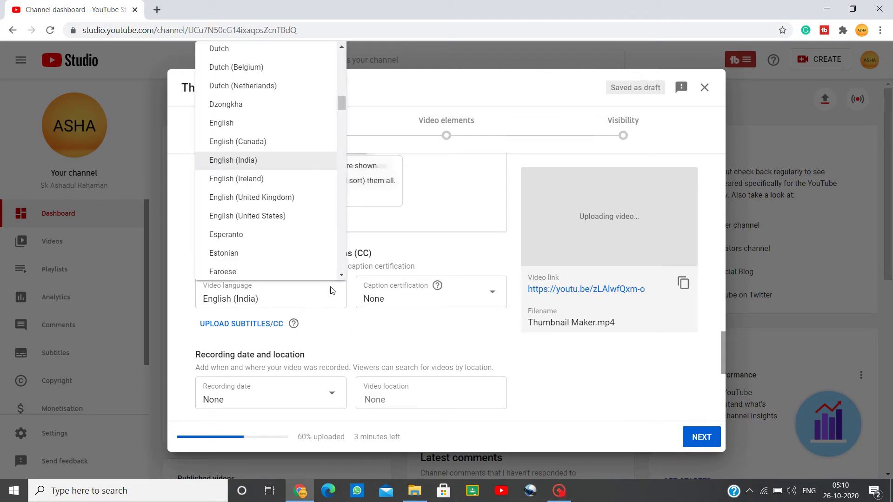
{"action": "key", "text": "h"}
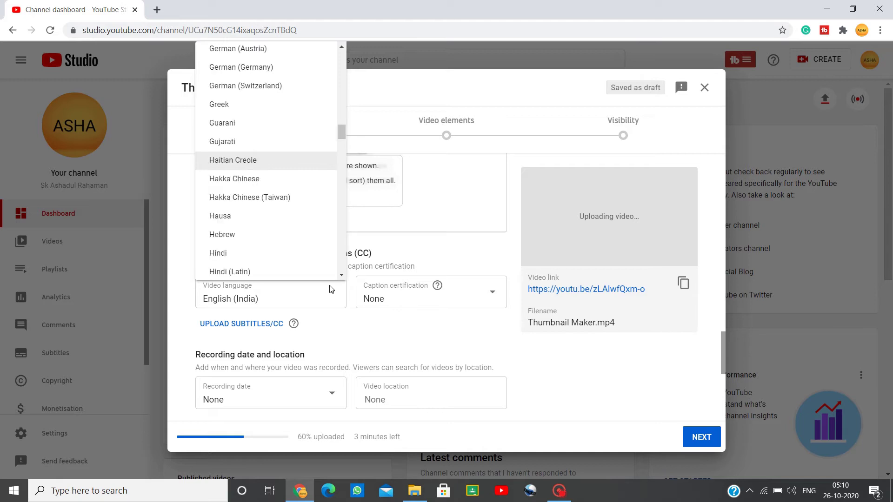
{"action": "left_click", "coordinate": [253, 253]}
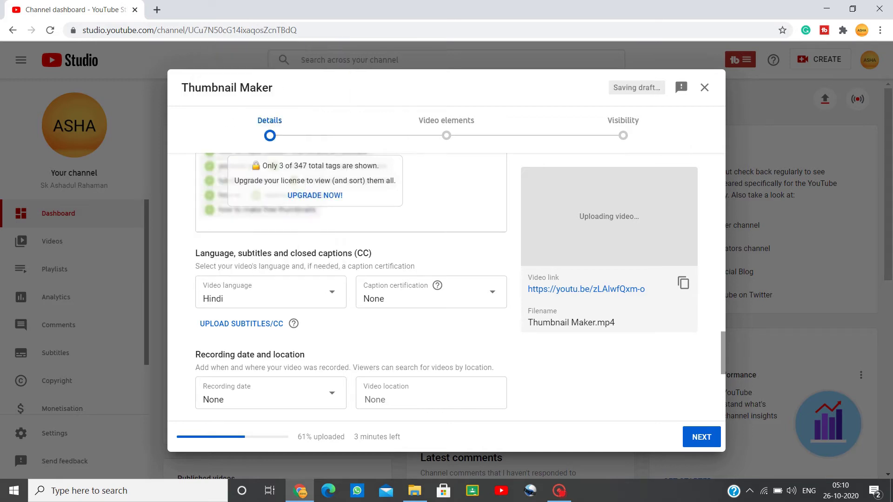
Step: Choose Science and technology as the video's category
{"action": "scroll", "coordinate": [353, 331], "scroll_direction": "down", "scroll_amount": 4}
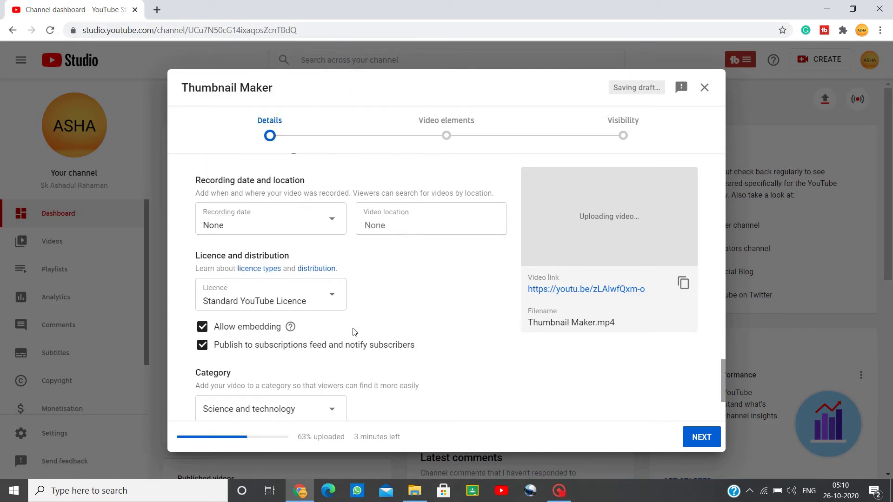
{"action": "scroll", "coordinate": [353, 332], "scroll_direction": "down", "scroll_amount": 3}
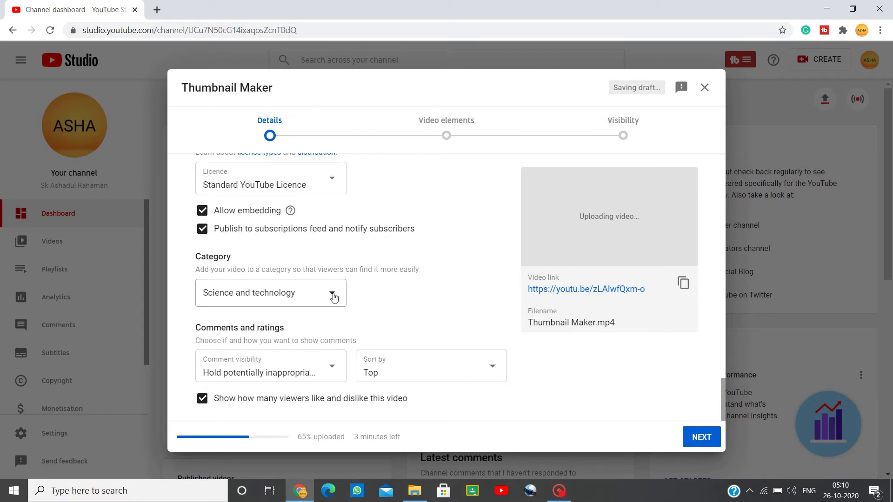
{"action": "left_click", "coordinate": [333, 296]}
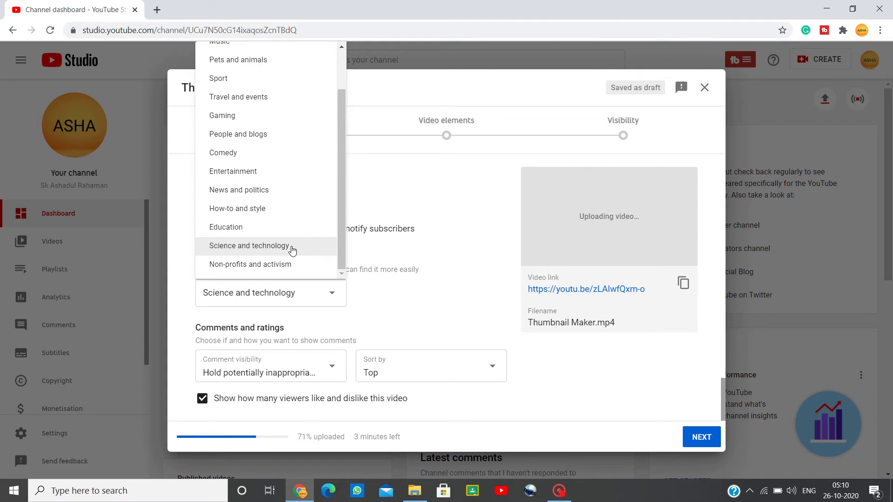
{"action": "left_click", "coordinate": [292, 250]}
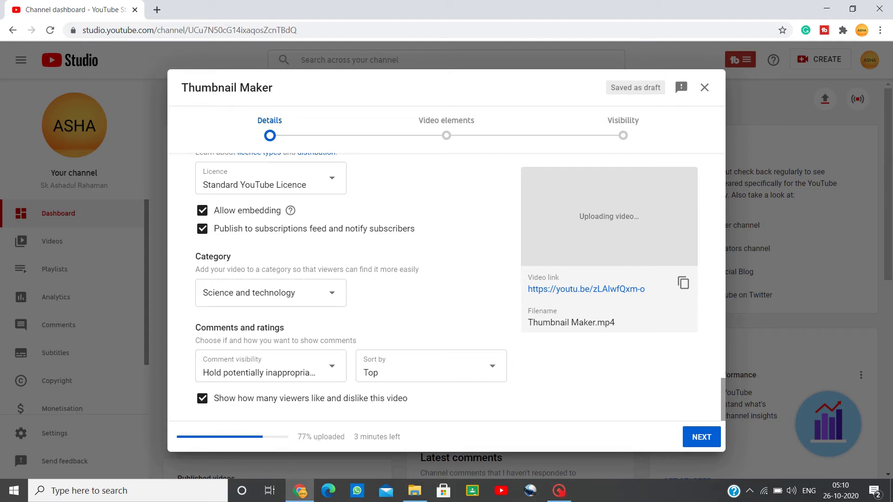
{"action": "scroll", "coordinate": [360, 424], "scroll_direction": "up", "scroll_amount": 10}
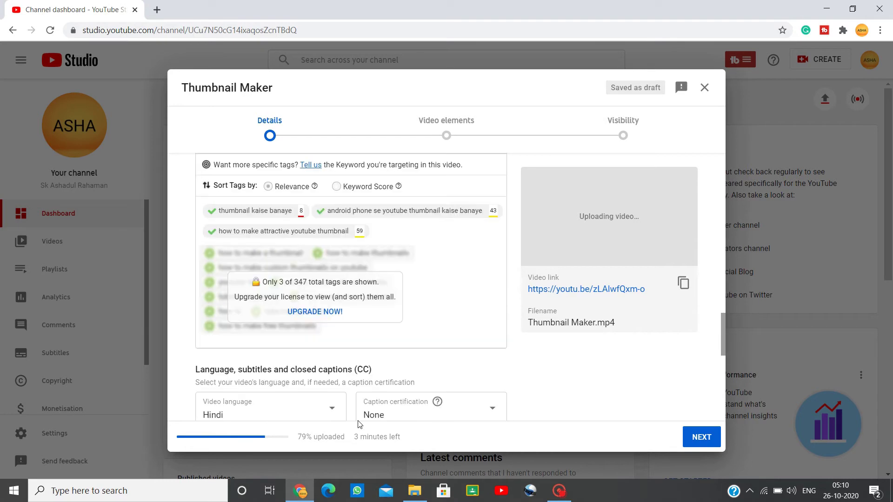
{"action": "scroll", "coordinate": [359, 424], "scroll_direction": "up", "scroll_amount": 10}
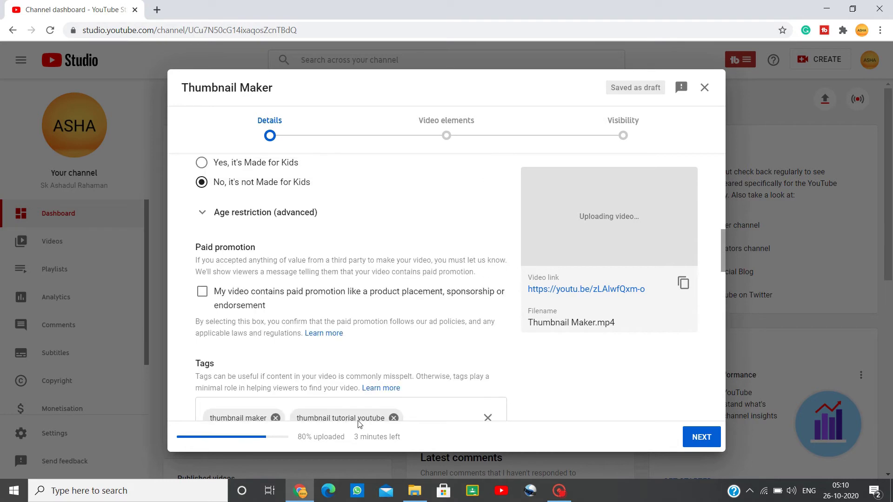
{"action": "scroll", "coordinate": [359, 424], "scroll_direction": "up", "scroll_amount": 10}
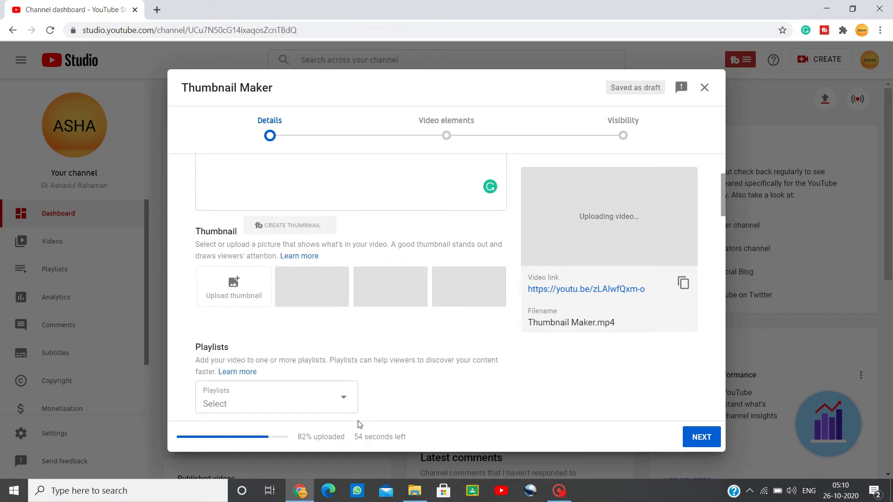
{"action": "scroll", "coordinate": [360, 424], "scroll_direction": "down", "scroll_amount": 10}
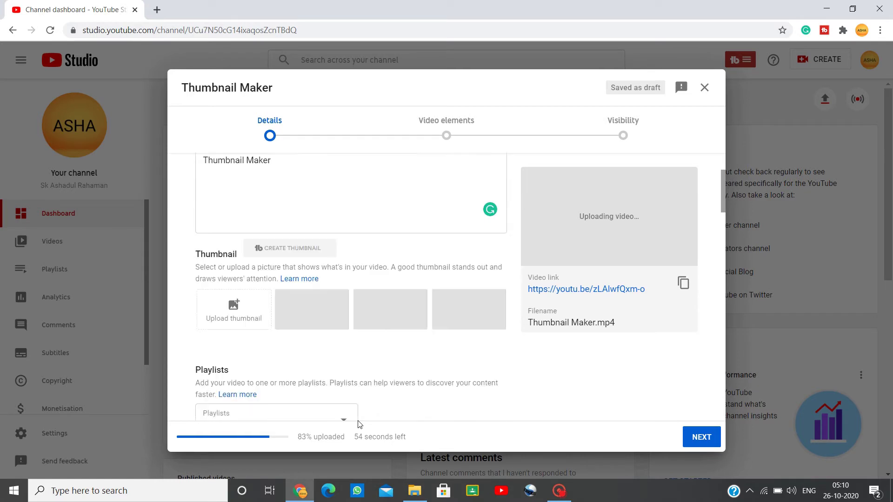
{"action": "scroll", "coordinate": [359, 424], "scroll_direction": "up", "scroll_amount": 10}
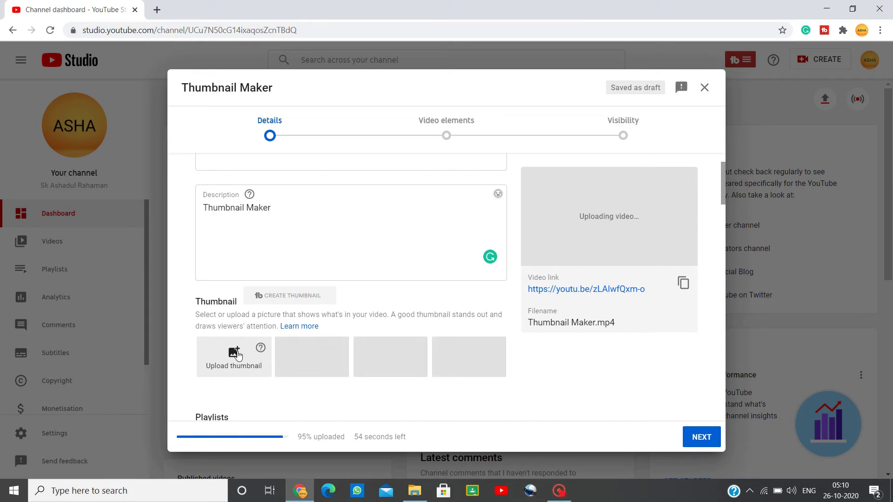
{"action": "left_click", "coordinate": [235, 356]}
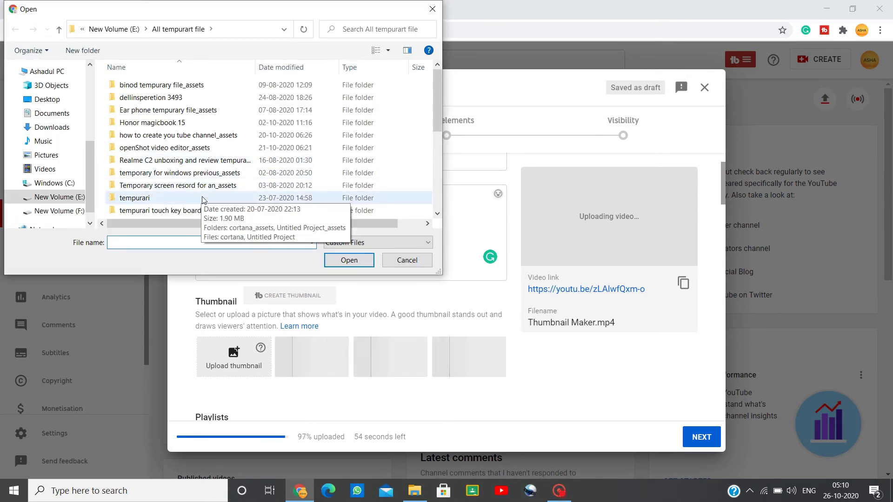
{"action": "left_click", "coordinate": [407, 262]}
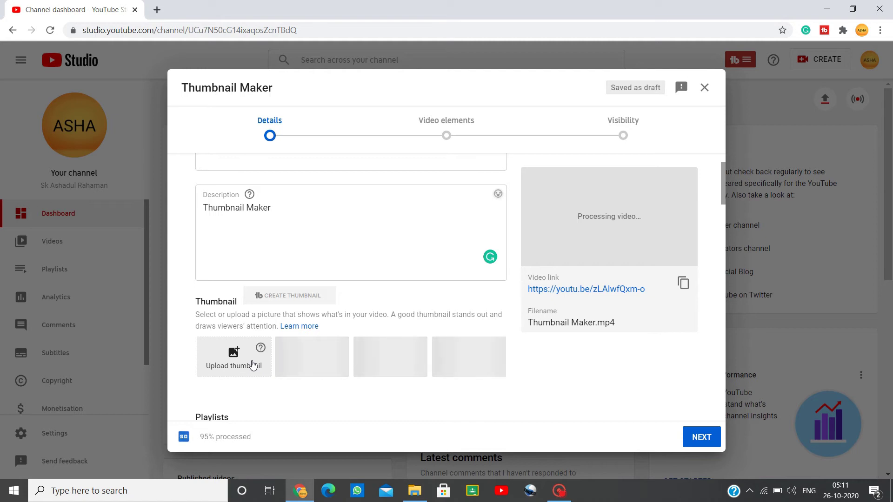
Step: Finish the video's details and proceed to the Video elements stage of the upload
{"action": "scroll", "coordinate": [252, 365], "scroll_direction": "down", "scroll_amount": 4}
{"action": "scroll", "coordinate": [252, 365], "scroll_direction": "down", "scroll_amount": 15}
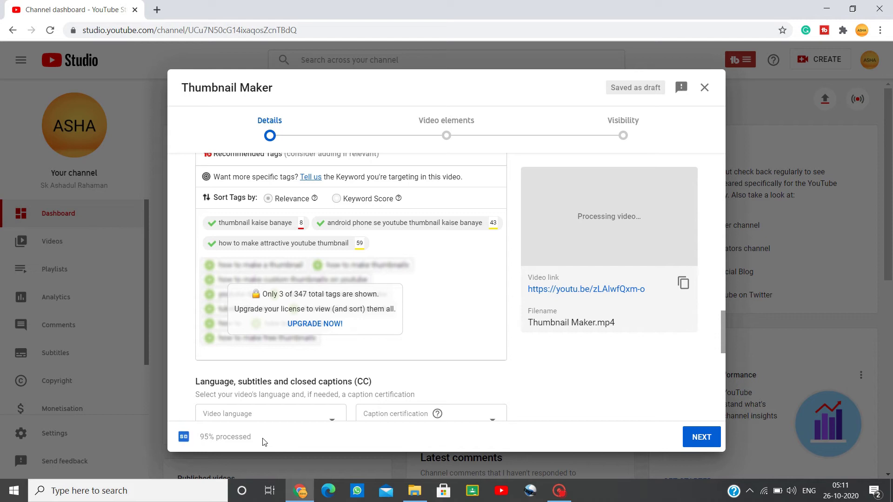
{"action": "scroll", "coordinate": [288, 407], "scroll_direction": "down", "scroll_amount": 6}
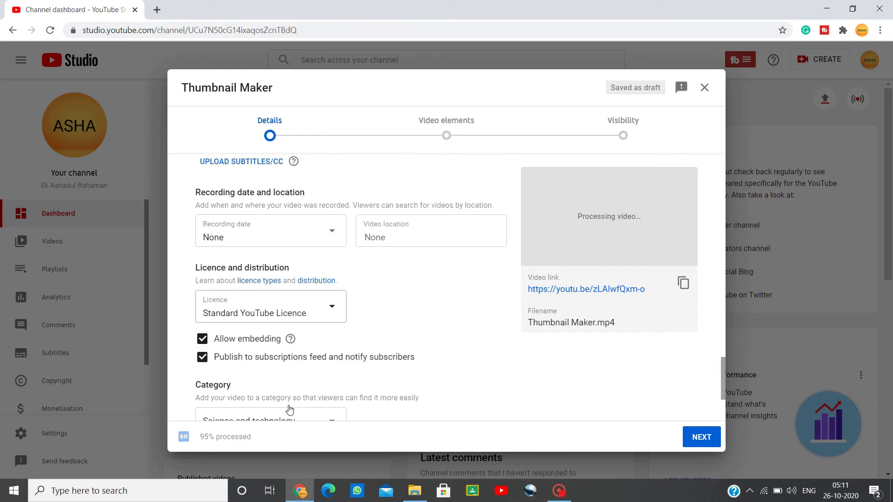
{"action": "scroll", "coordinate": [289, 410], "scroll_direction": "down", "scroll_amount": 3}
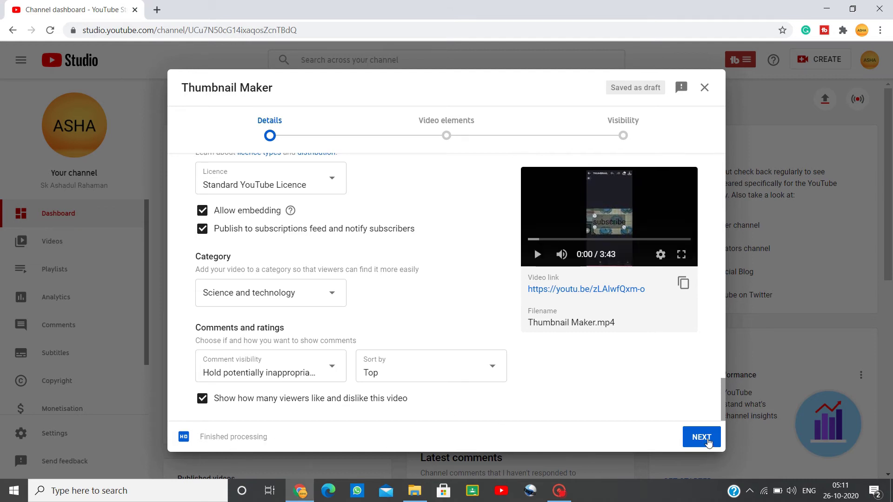
{"action": "left_click", "coordinate": [706, 440]}
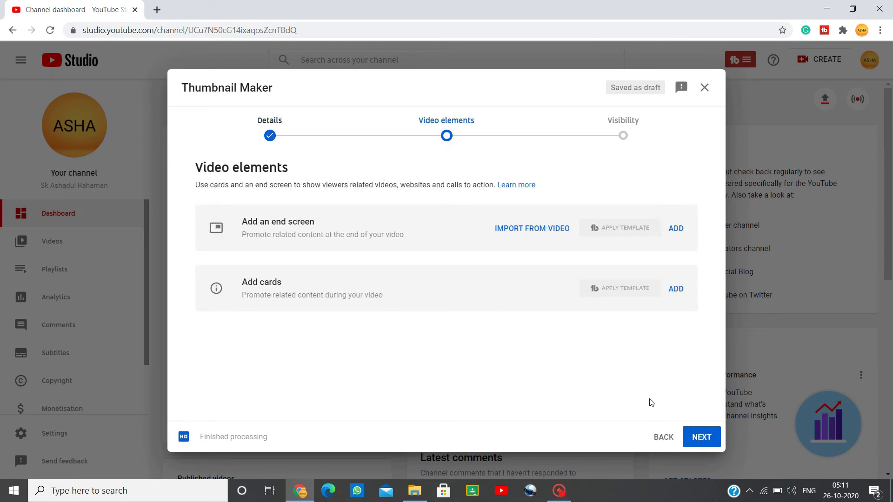
Step: Add an end screen with the 2 videos layout and feature "How To Make Professional Thumbnails For YouTube Videos (2020)" in the best-for-viewer element
{"action": "left_click", "coordinate": [676, 229]}
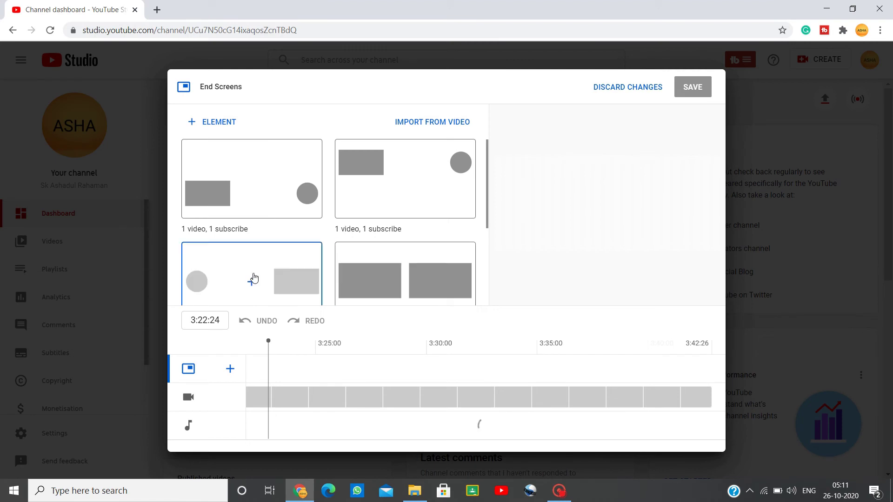
{"action": "scroll", "coordinate": [389, 288], "scroll_direction": "down", "scroll_amount": 1}
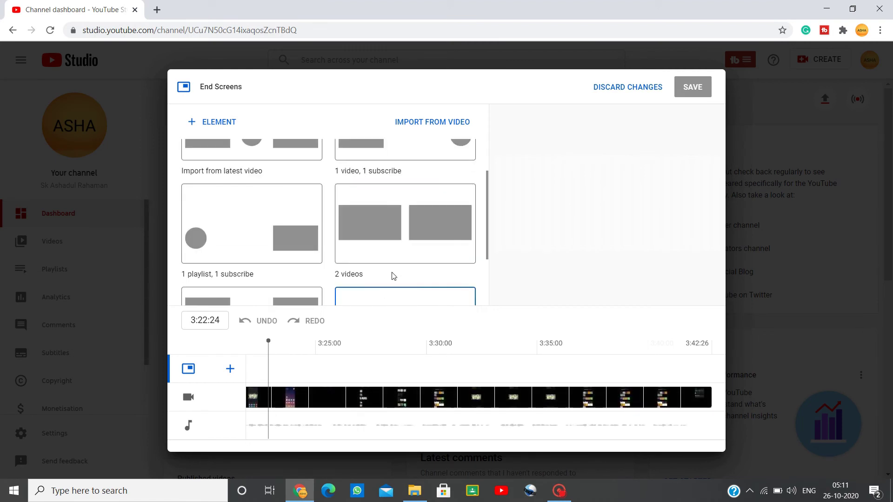
{"action": "left_click", "coordinate": [403, 225]}
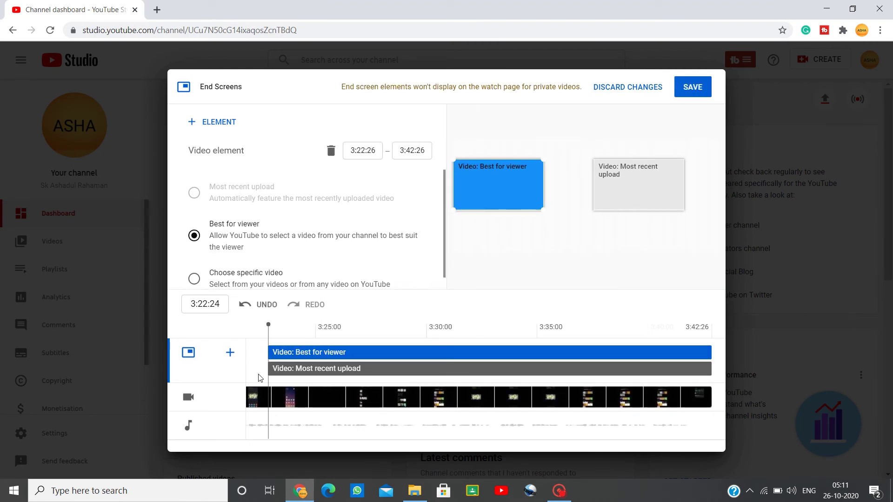
{"action": "left_click", "coordinate": [194, 278]}
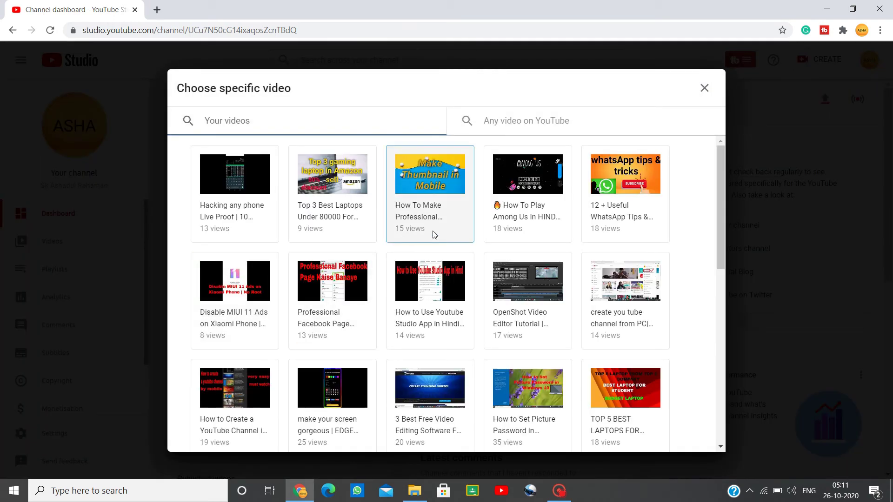
{"action": "left_click", "coordinate": [434, 231]}
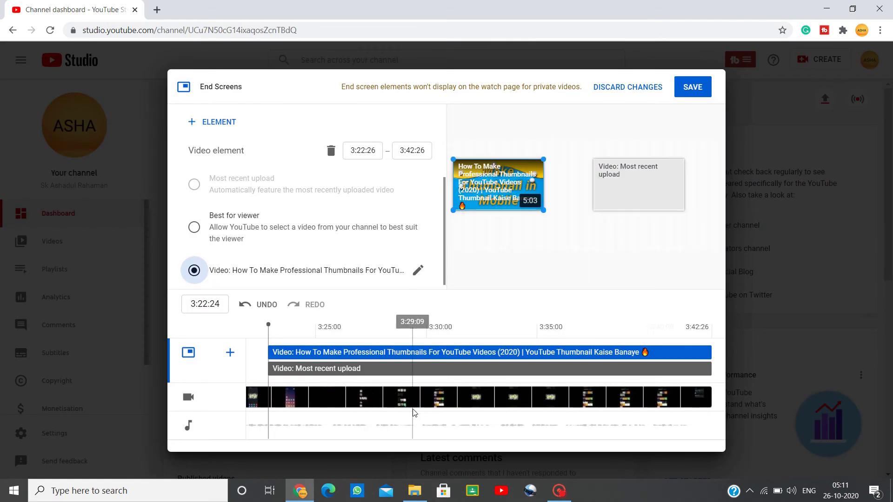
Step: Feature "12 + Useful WhatsApp Tips & Tricks : Smartphone User Must Know" in the most-recent-upload element and save the end screen
{"action": "left_click", "coordinate": [418, 369]}
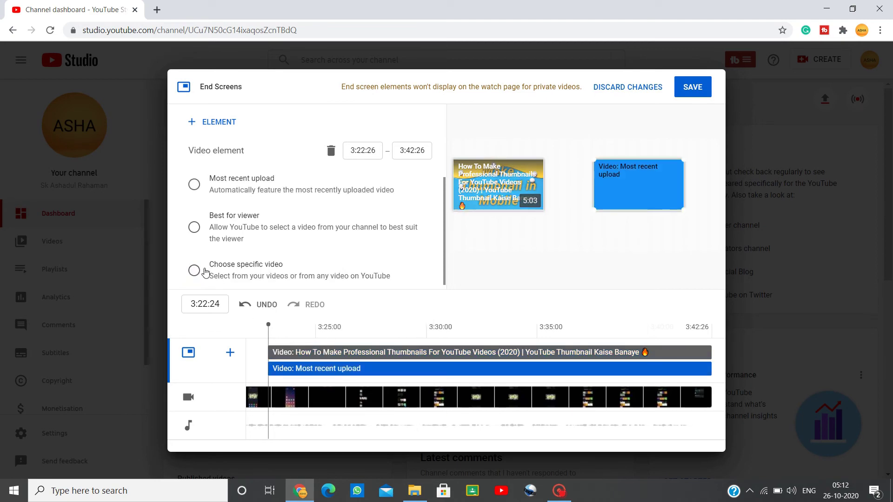
{"action": "left_click", "coordinate": [196, 274]}
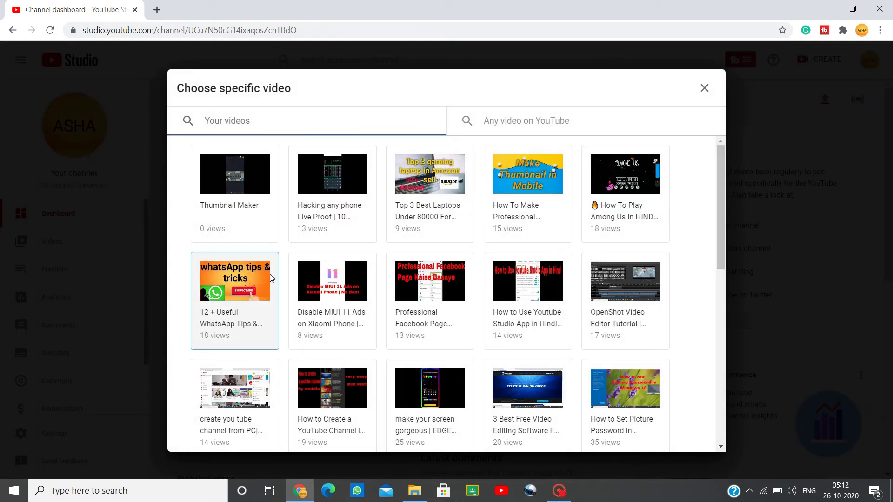
{"action": "left_click", "coordinate": [270, 279]}
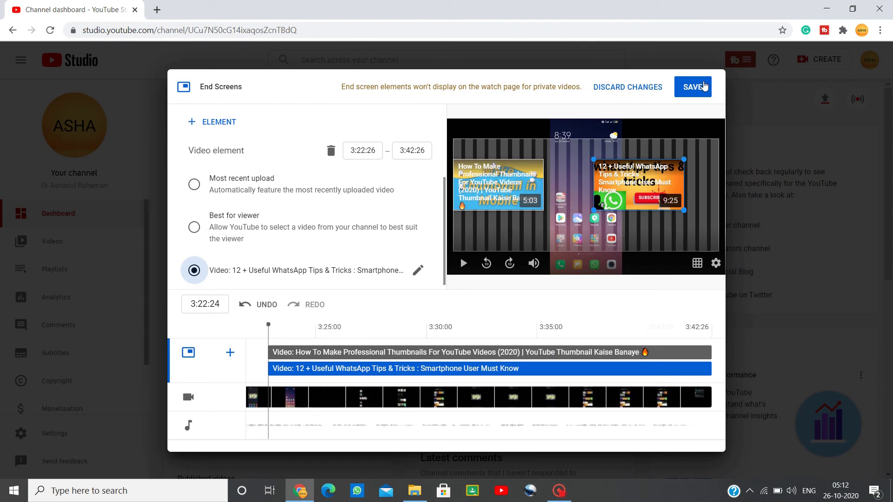
{"action": "left_click", "coordinate": [703, 88]}
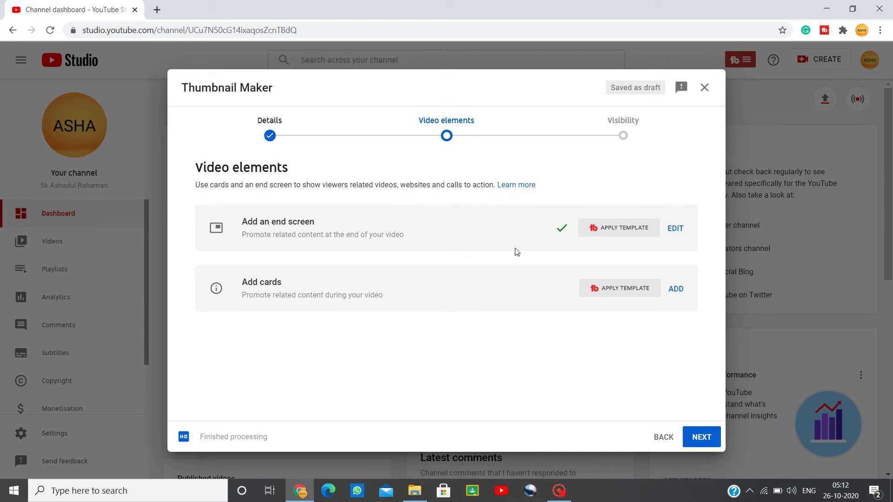
Step: Add a video card at 0:00:00 linking to "How To Make Professional Thumbnails For YouTube Videos (2020)" and save the cards
{"action": "left_click", "coordinate": [677, 289]}
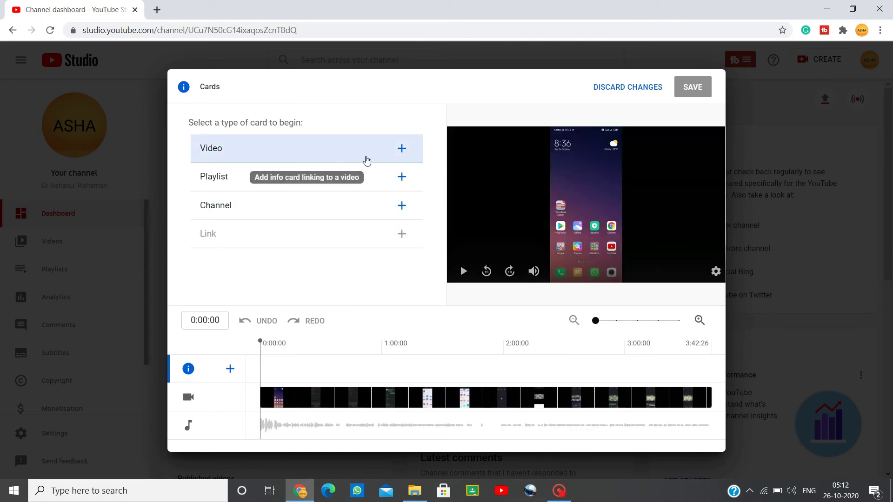
{"action": "left_click", "coordinate": [401, 148]}
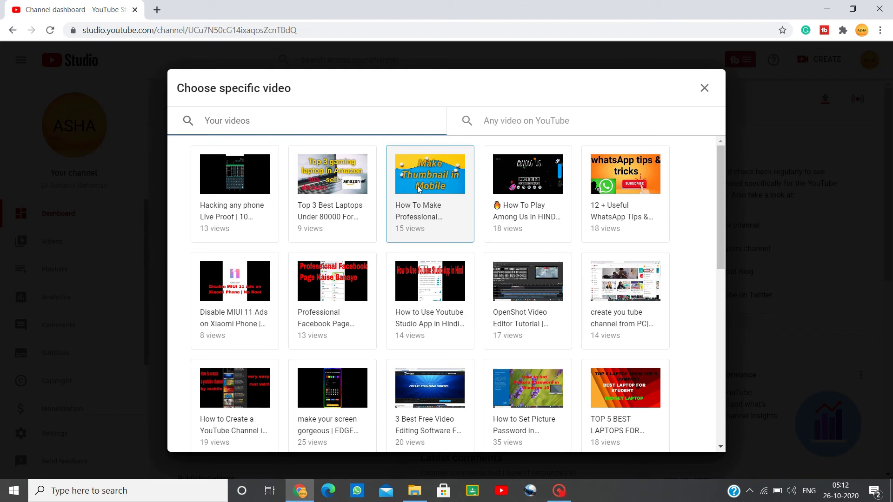
{"action": "left_click", "coordinate": [435, 181]}
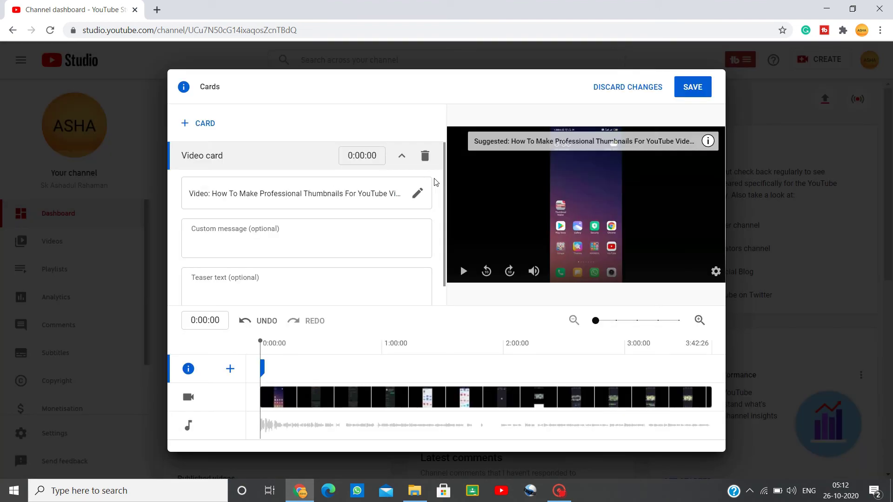
{"action": "left_click", "coordinate": [699, 92]}
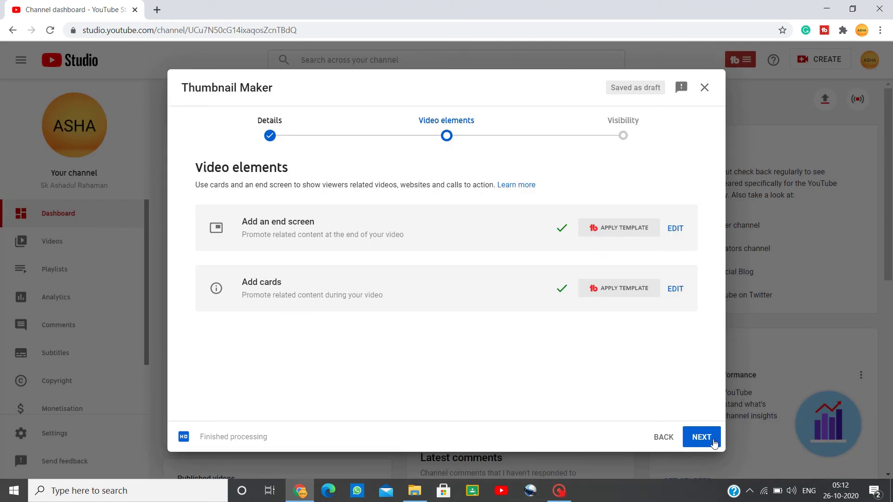
Step: Set the video's visibility to Public and publish it, viewing the remaining share options before closing the publication dialog
{"action": "left_click", "coordinate": [701, 438]}
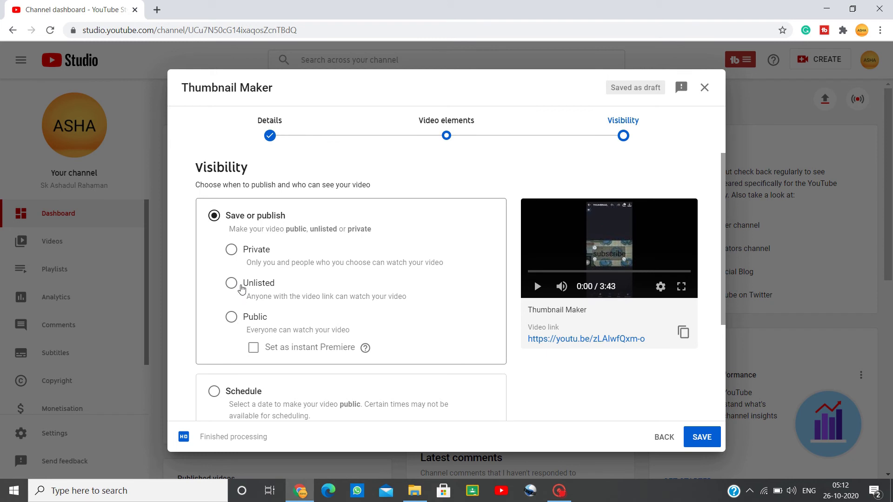
{"action": "left_click", "coordinate": [231, 318]}
{"action": "scroll", "coordinate": [351, 286], "scroll_direction": "down", "scroll_amount": 3}
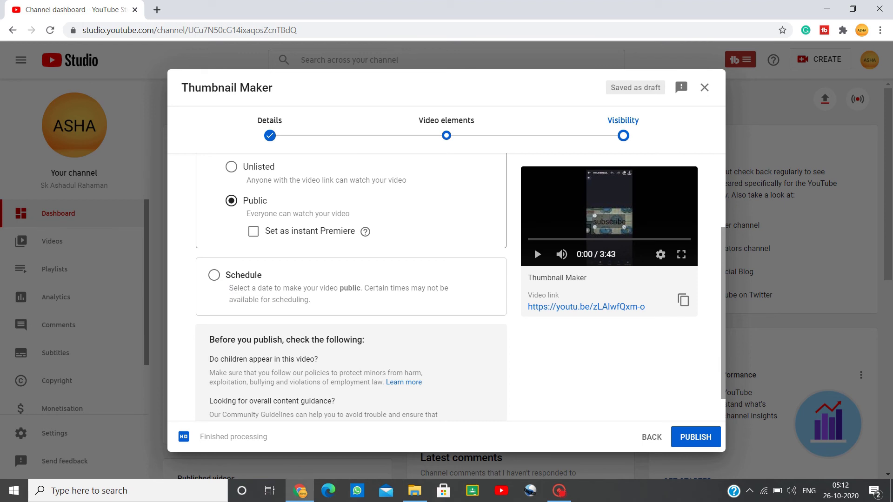
{"action": "scroll", "coordinate": [233, 295], "scroll_direction": "up", "scroll_amount": 3}
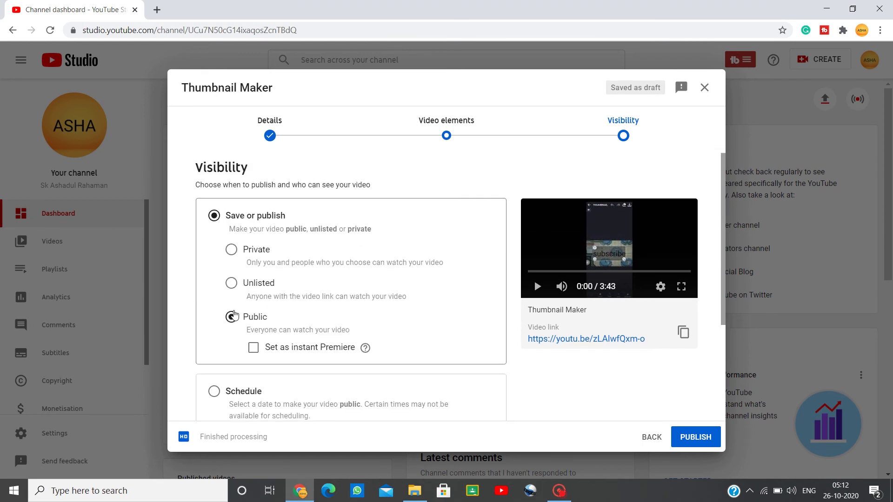
{"action": "left_click", "coordinate": [697, 433]}
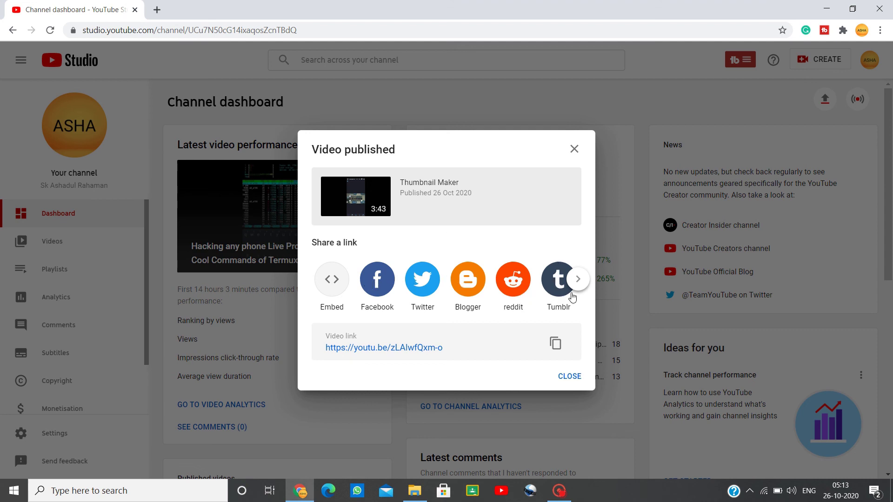
{"action": "left_click", "coordinate": [579, 280]}
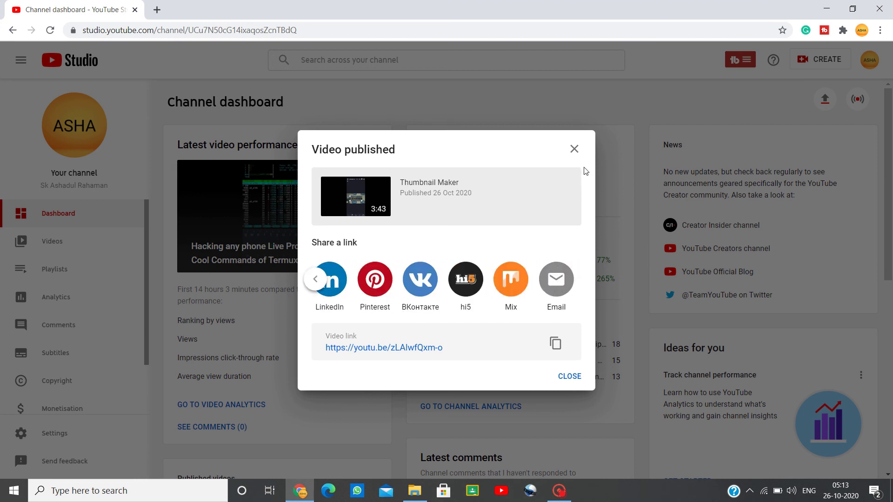
{"action": "left_click", "coordinate": [575, 148]}
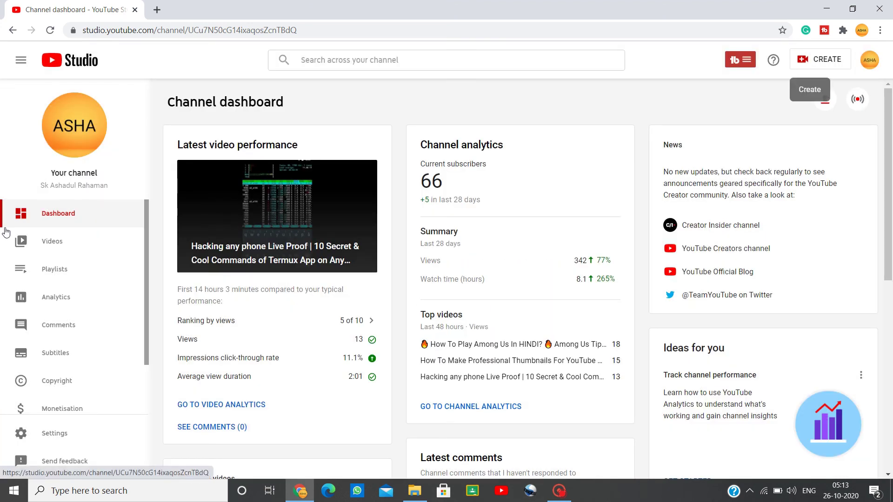
Step: Look at the channel's video list, then return to the channel dashboard and reload it to check the latest video's performance
{"action": "left_click", "coordinate": [30, 244]}
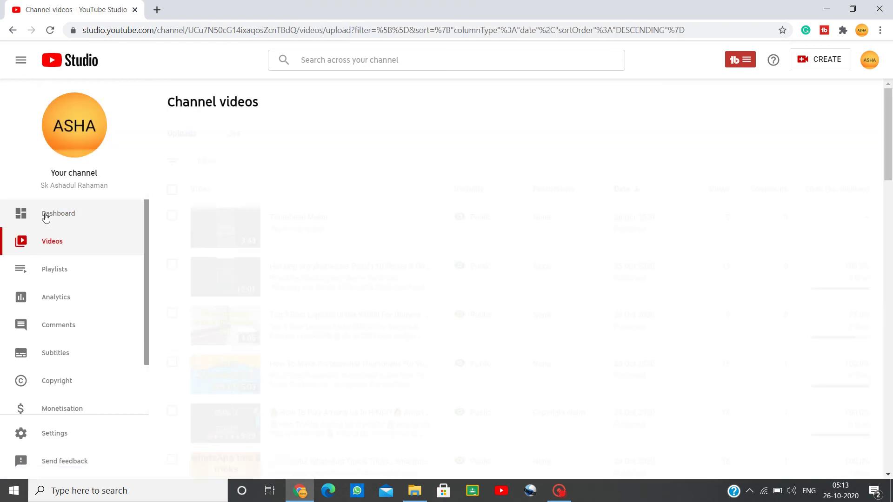
{"action": "left_click", "coordinate": [45, 214]}
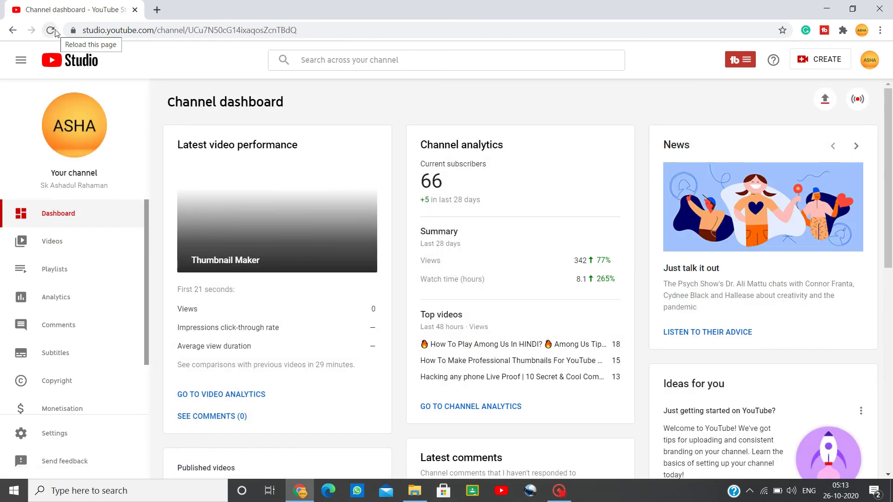
{"action": "left_click", "coordinate": [55, 31]}
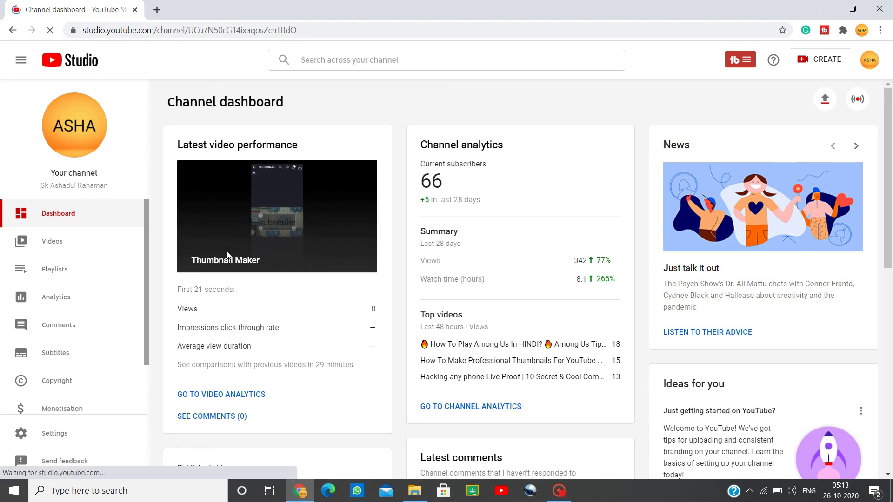